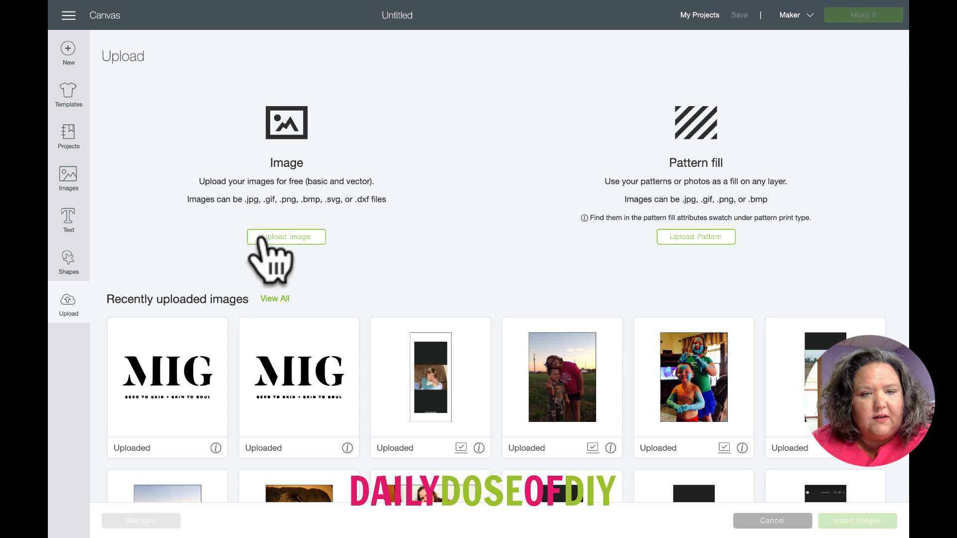
- Choose IMG_3837.JPG from the Downloads folder as the image to upload
left_click(482, 272)
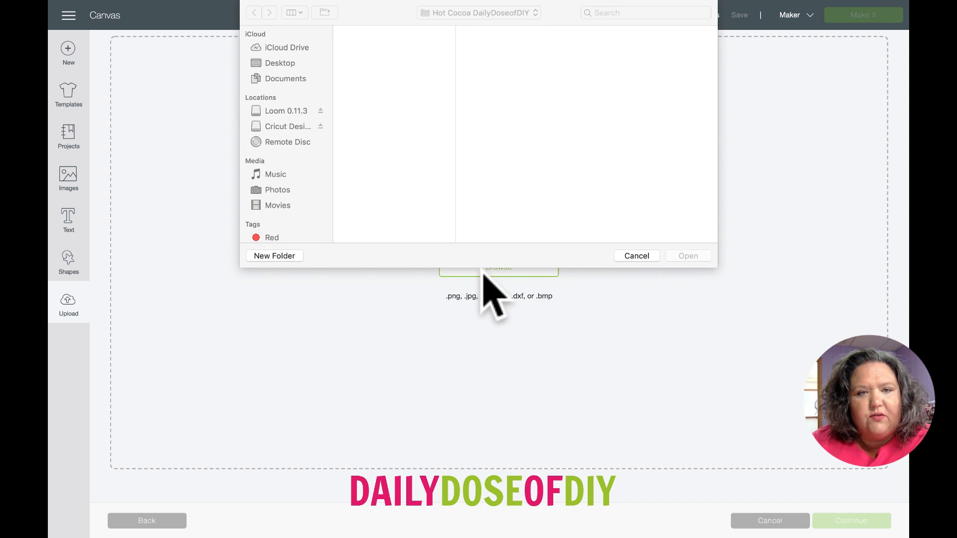
left_click(278, 110)
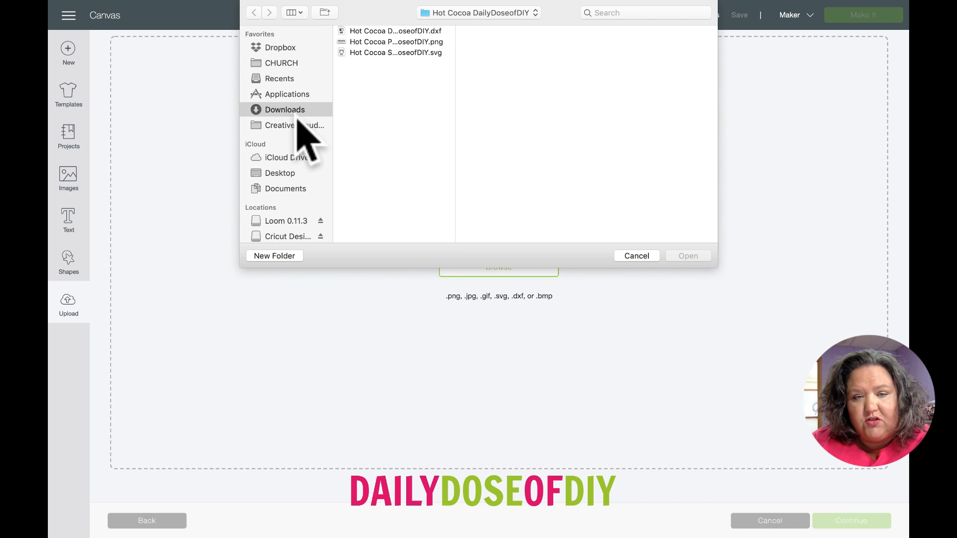
scroll(391, 194, "down", 10)
scroll(391, 195, "down", 15)
scroll(391, 199, "down", 15)
scroll(396, 199, "down", 15)
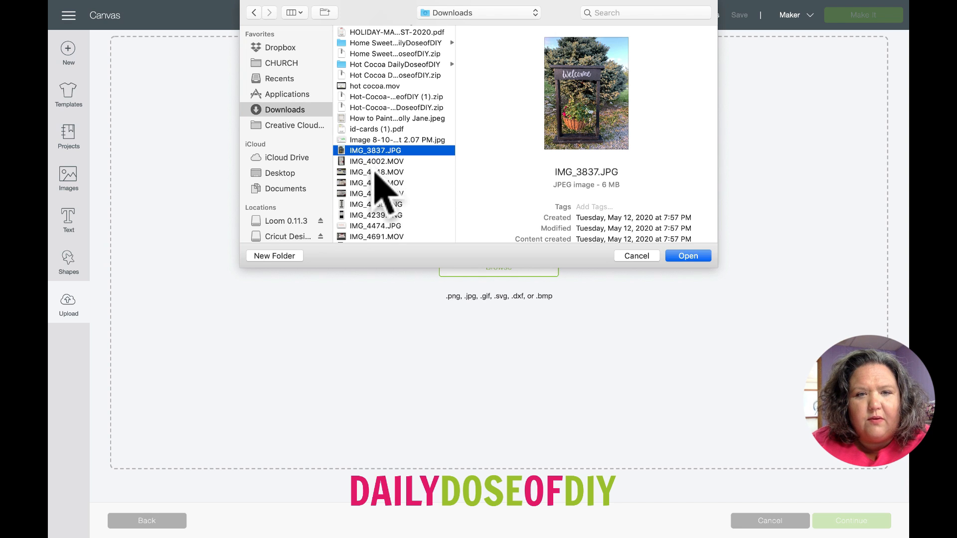
scroll(384, 219, "down", 1)
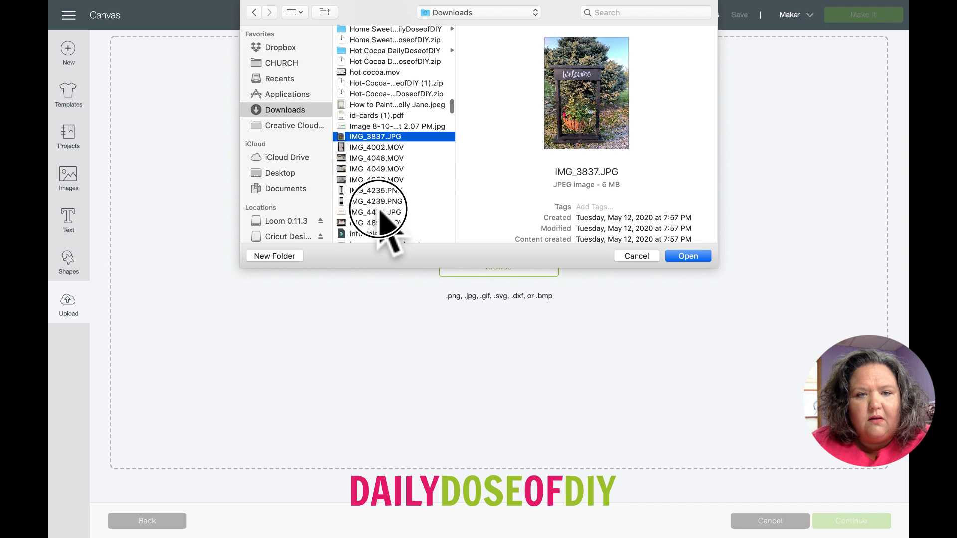
left_click(380, 212)
left_click(370, 137)
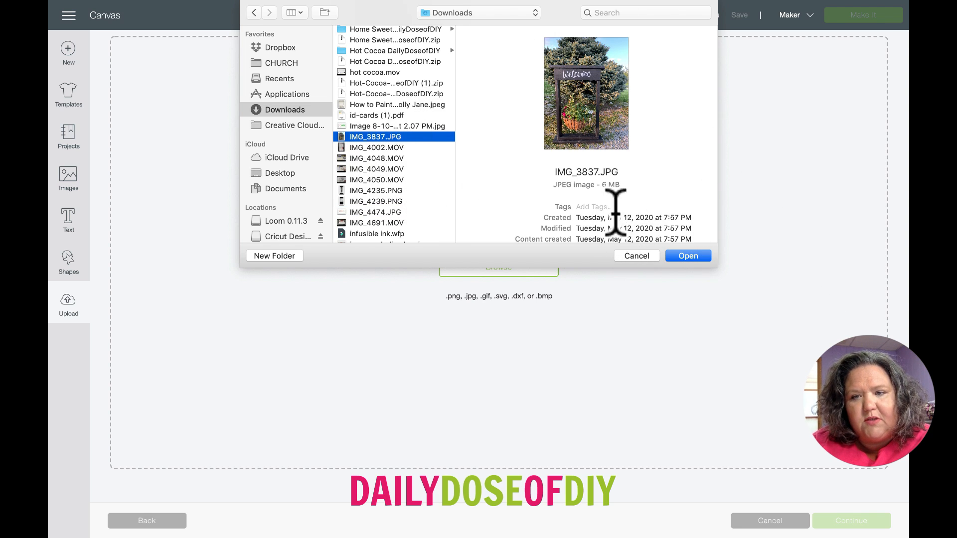
left_click(679, 256)
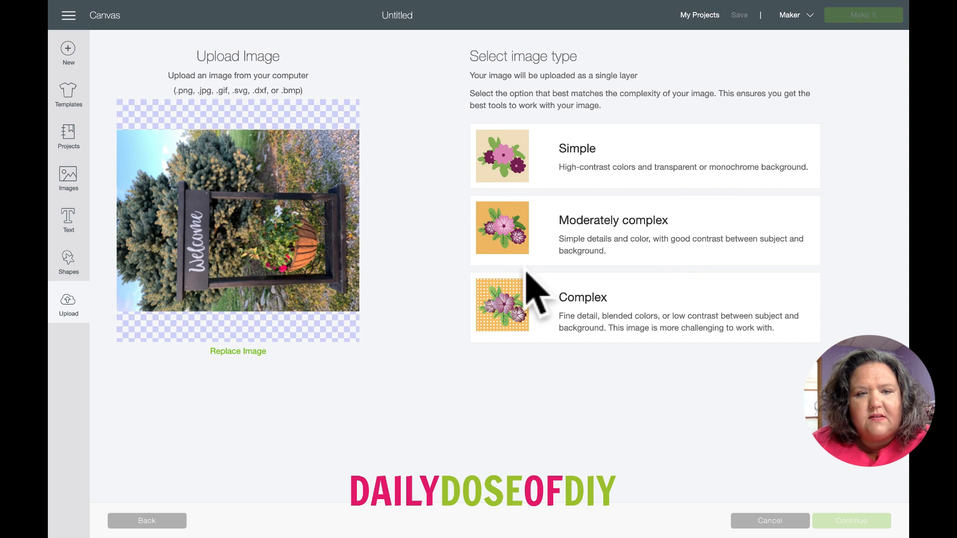
- Set the image type to Complex and continue past the Select & erase stage without removing any background
left_click(571, 305)
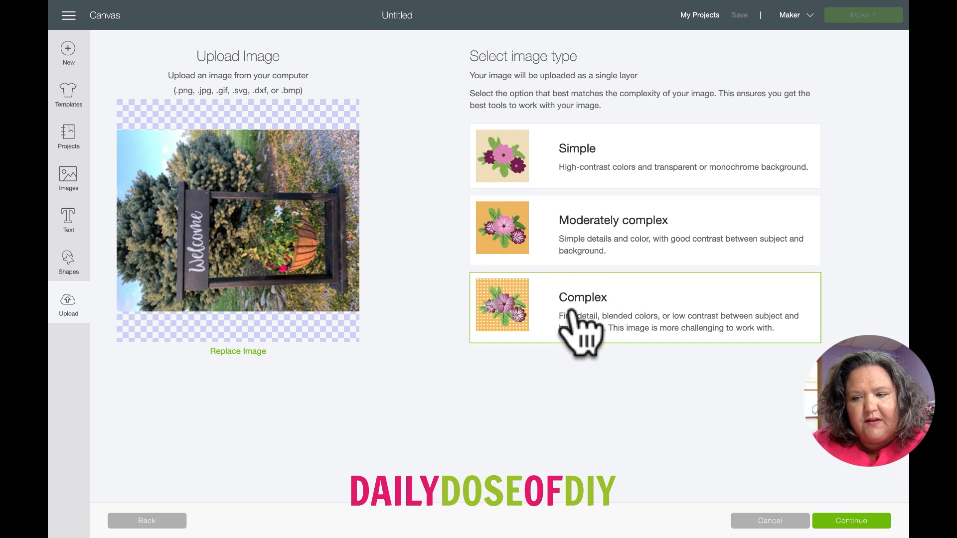
left_click(840, 521)
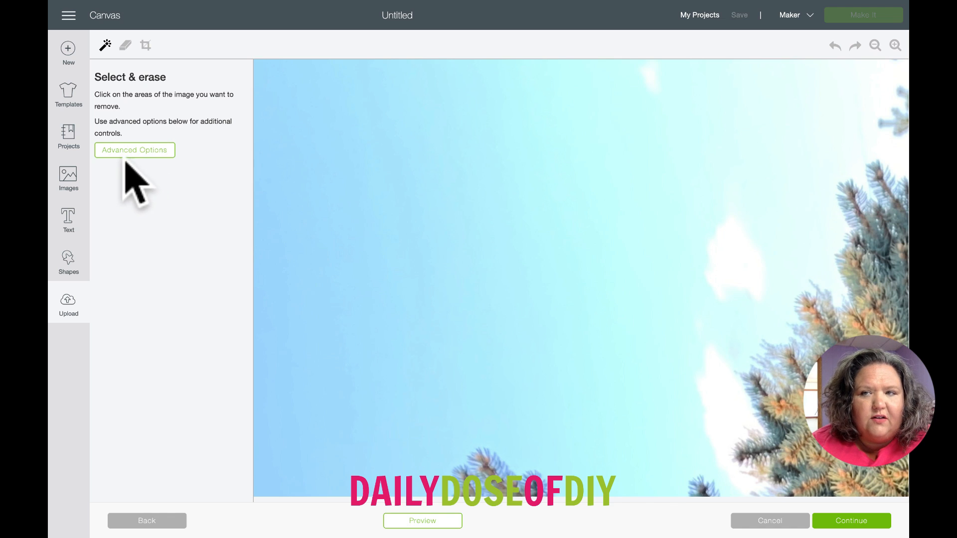
left_click(852, 521)
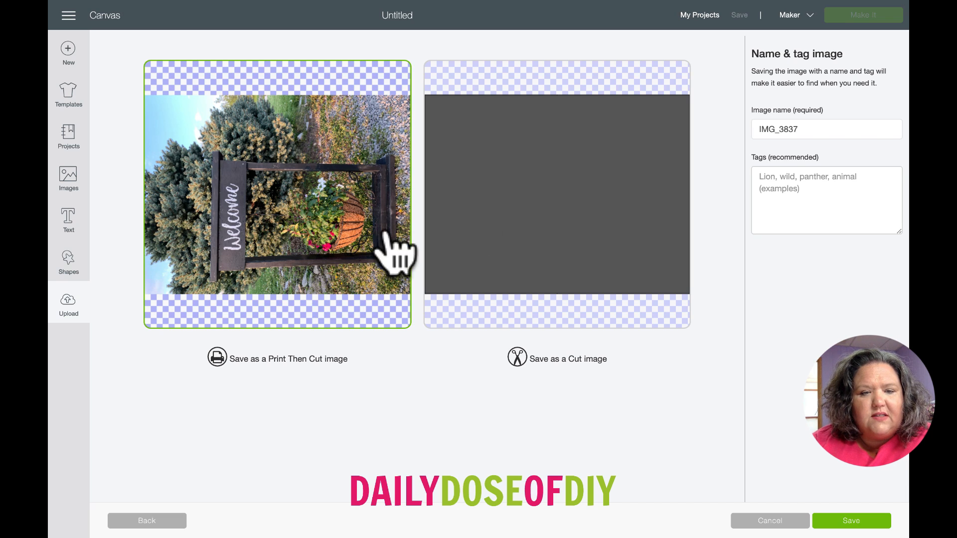
- Save the uploaded IMG_3837 picture as a Print Then Cut image
left_click(505, 248)
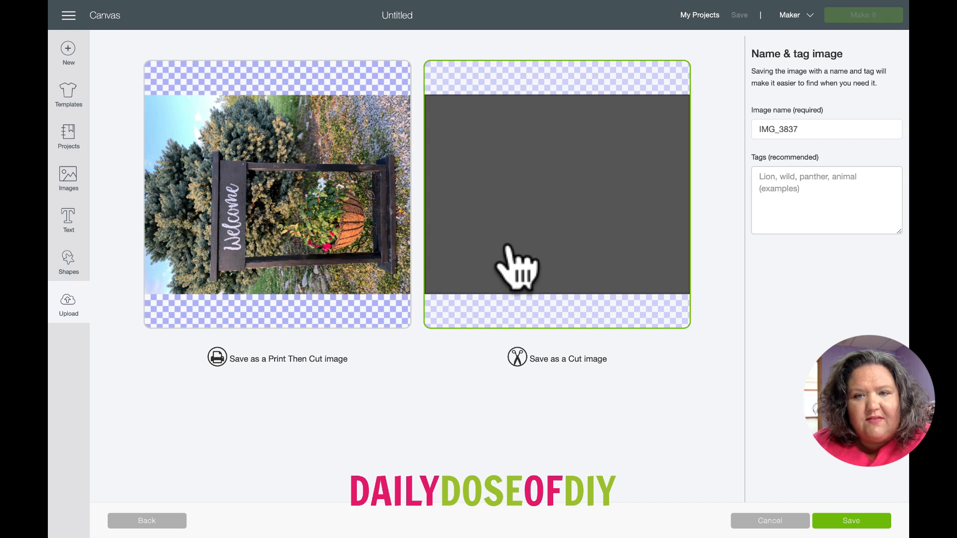
left_click(262, 231)
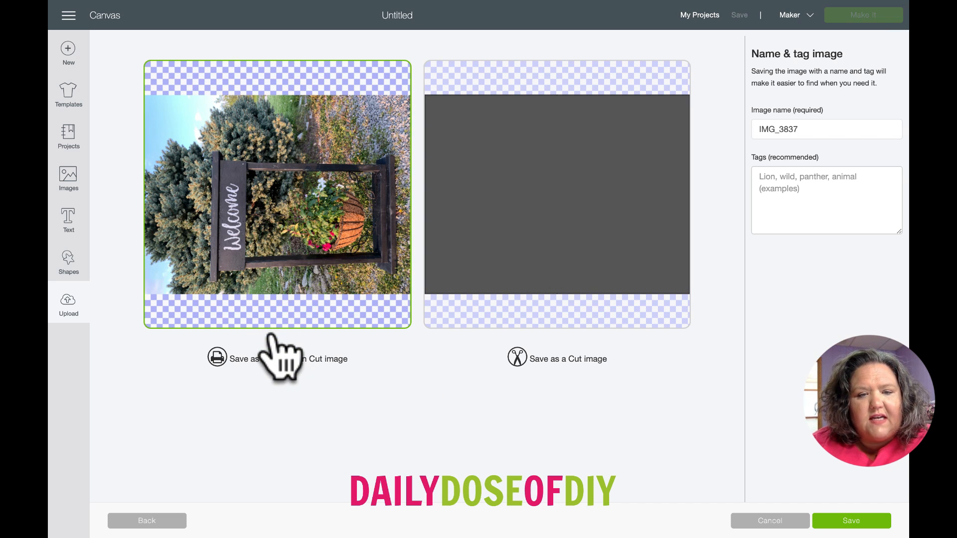
left_click(842, 523)
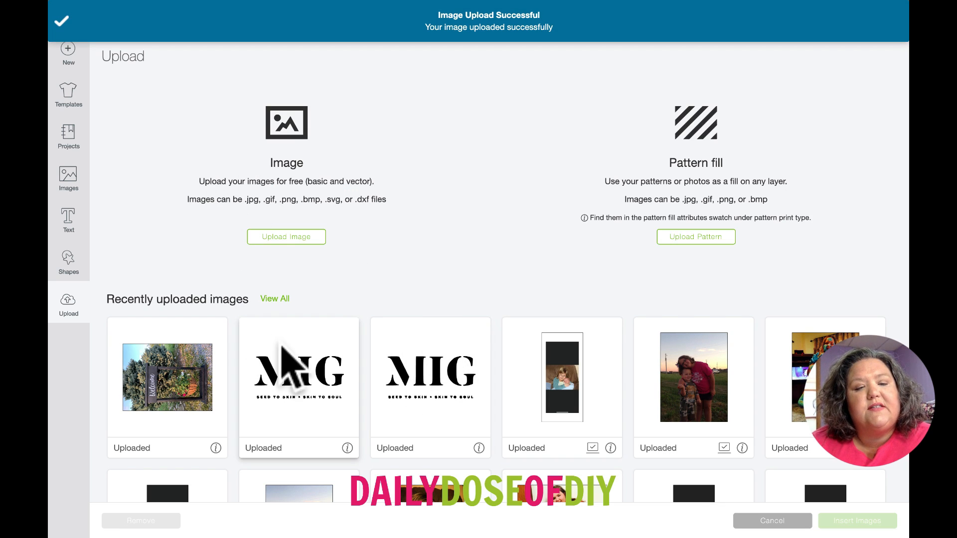
- Select six family photos, excluding the Welcome sign and MIG logos, from the recently uploaded images and insert them onto the canvas
scroll(294, 349, "down", 3)
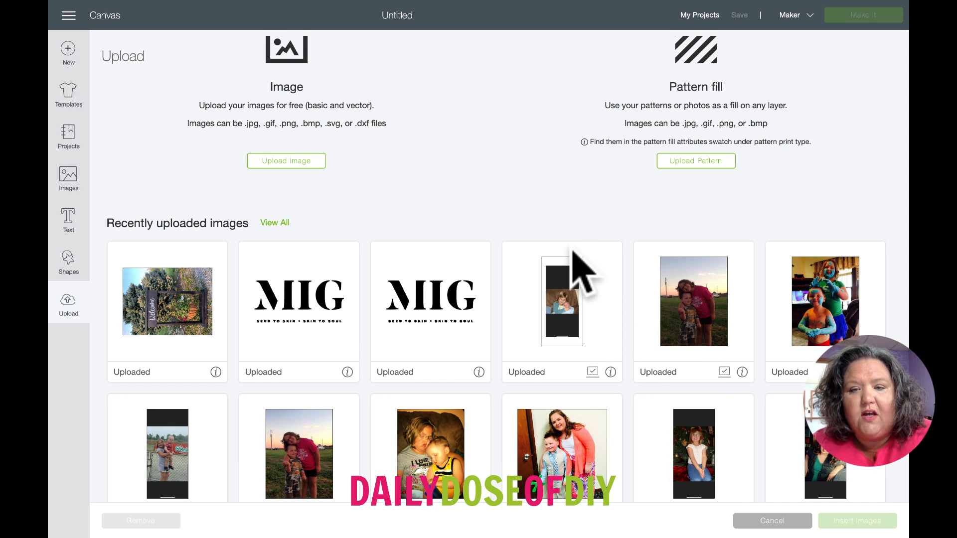
left_click(567, 282)
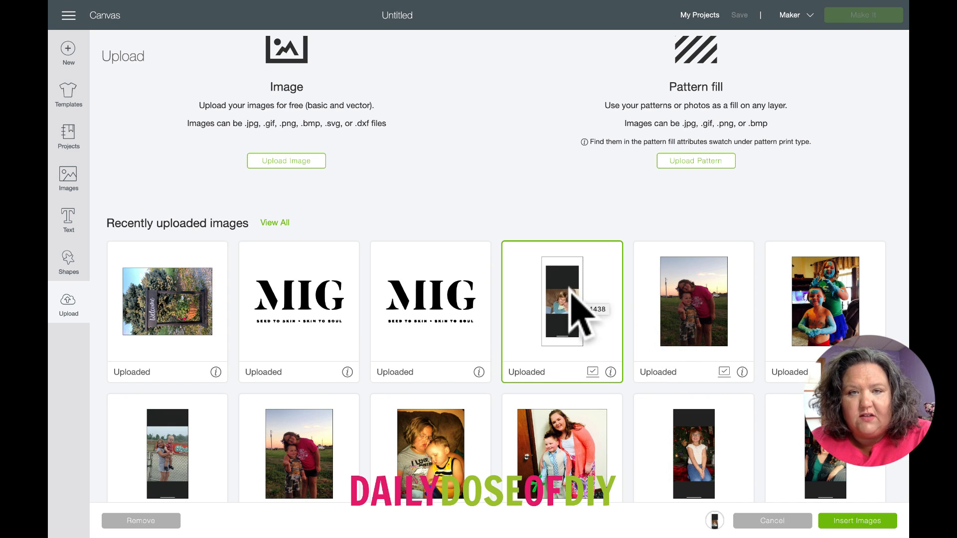
scroll(574, 293, "down", 1)
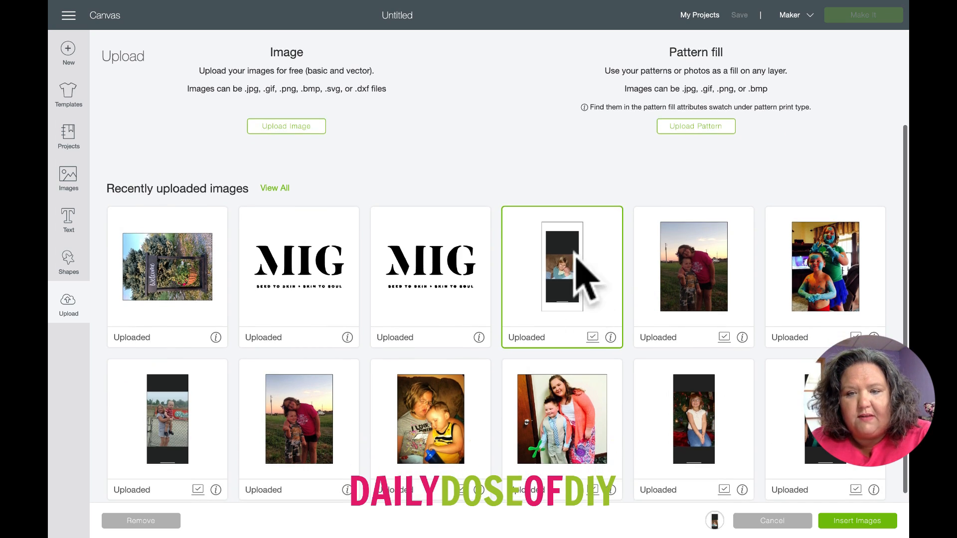
left_click(712, 265)
left_click(769, 260)
left_click(547, 395)
left_click(453, 416)
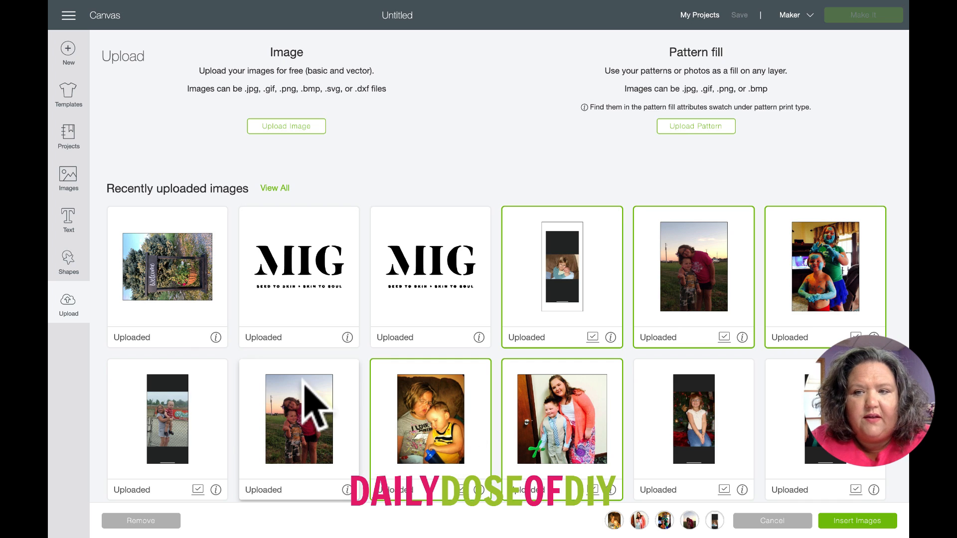
scroll(252, 405, "down", 1)
left_click(173, 371)
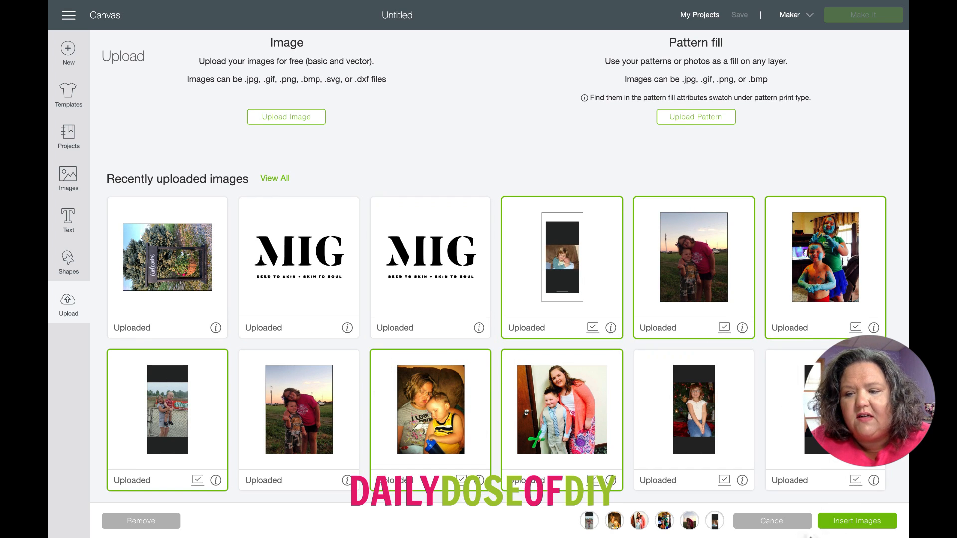
left_click(845, 522)
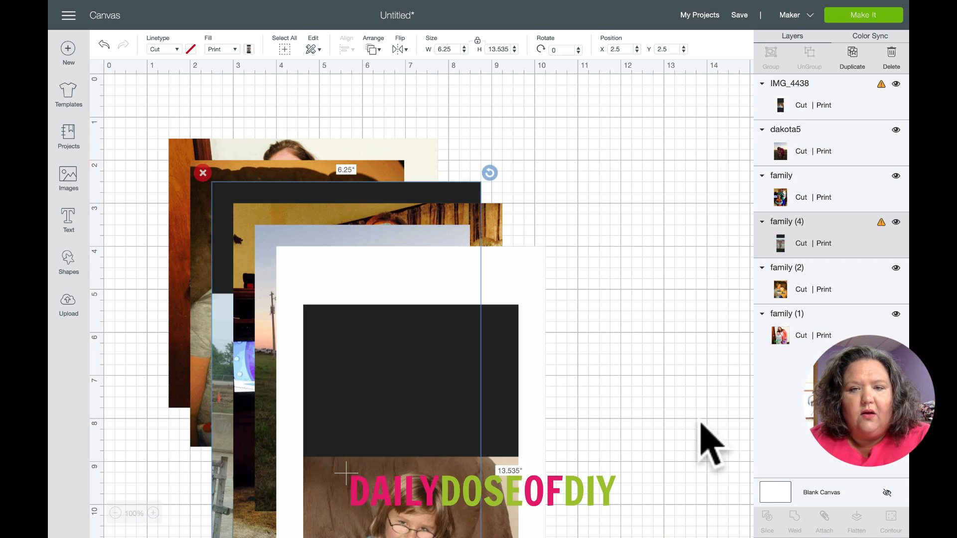
- Select all six photos together and move them aside to about X 12, Y 3.1, clearing the working area
left_click(641, 348)
left_click_drag(642, 343, 126, 128)
left_click_drag(213, 198, 666, 269)
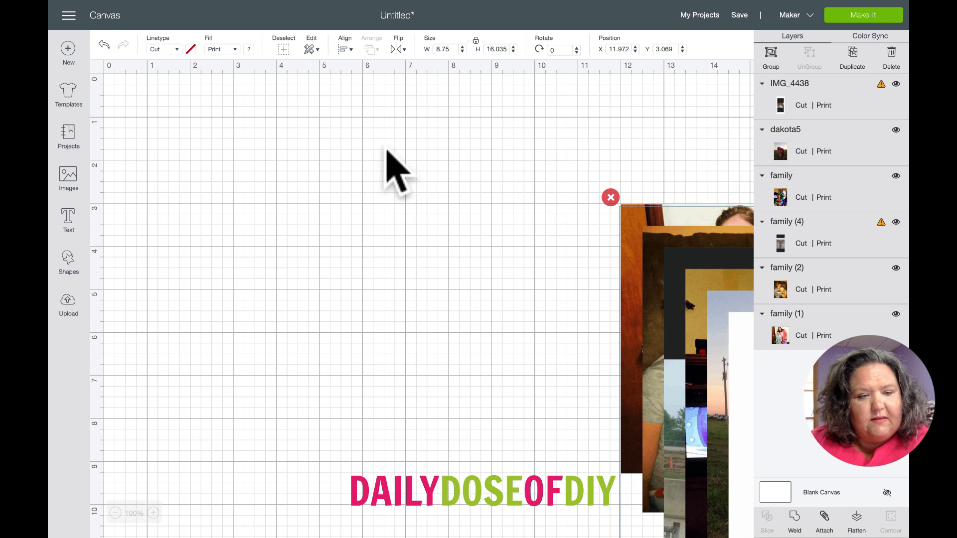
- Add the text "FAMILY" and move it up into the empty canvas area at about X 3.8, Y 3.9
left_click(68, 302)
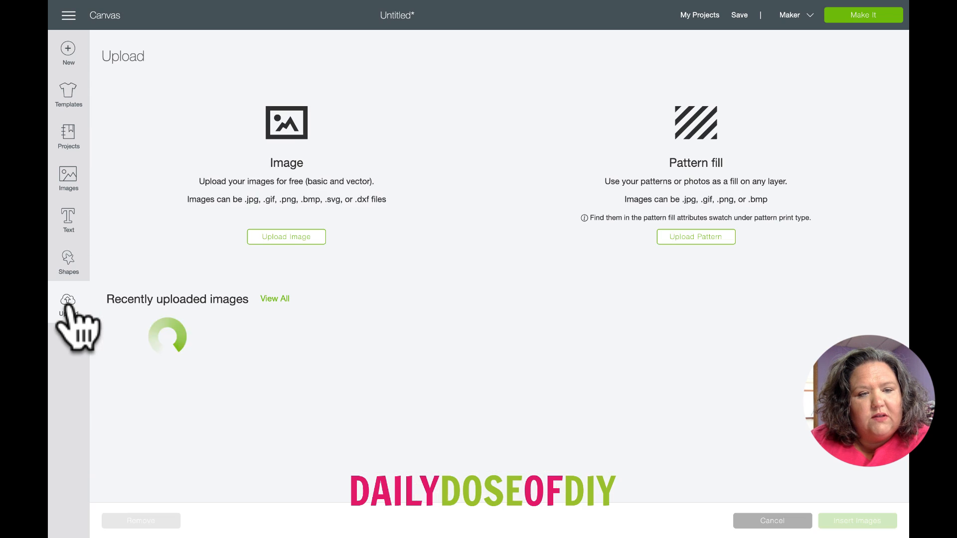
left_click(69, 218)
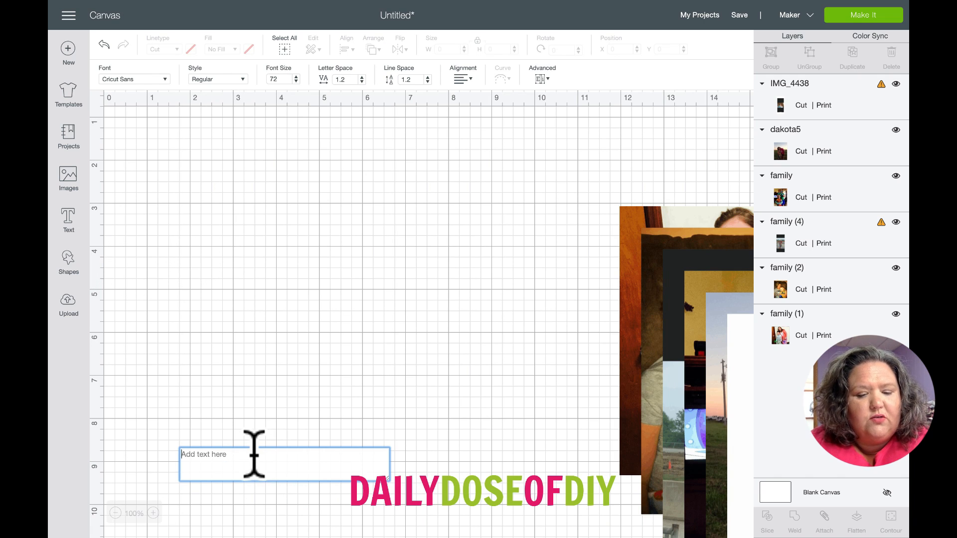
type("FAMILY")
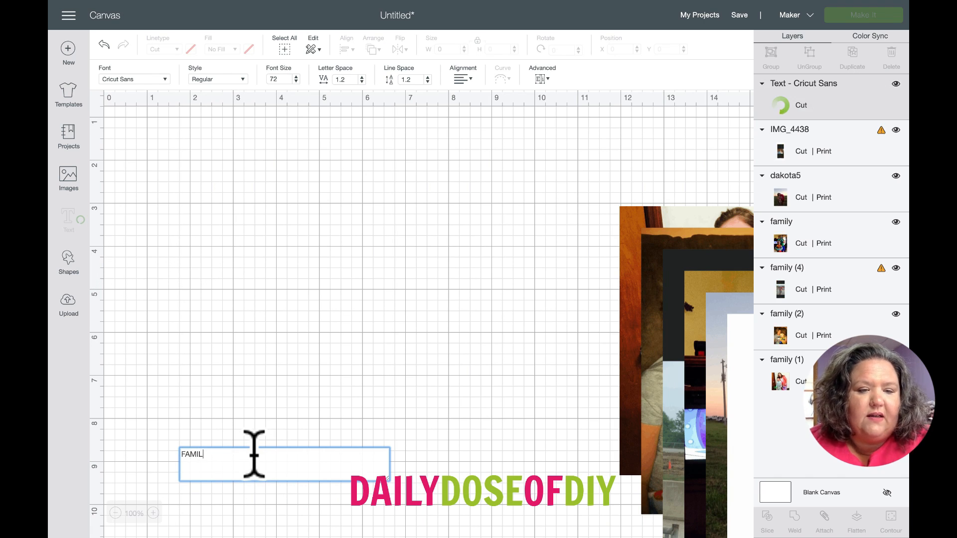
left_click(286, 347)
left_click_drag(264, 451, 326, 273)
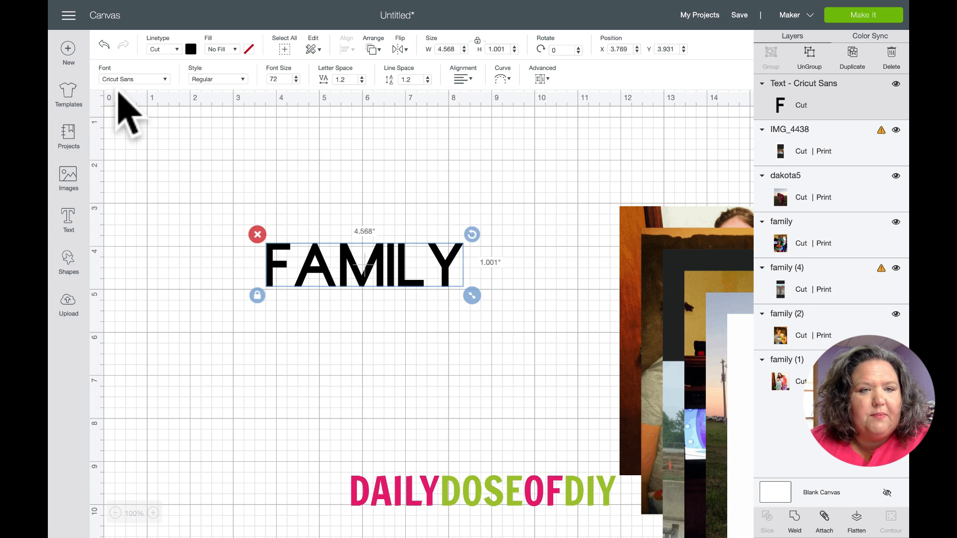
- Search the fonts for Impact and apply it to the FAMILY text
left_click(166, 79)
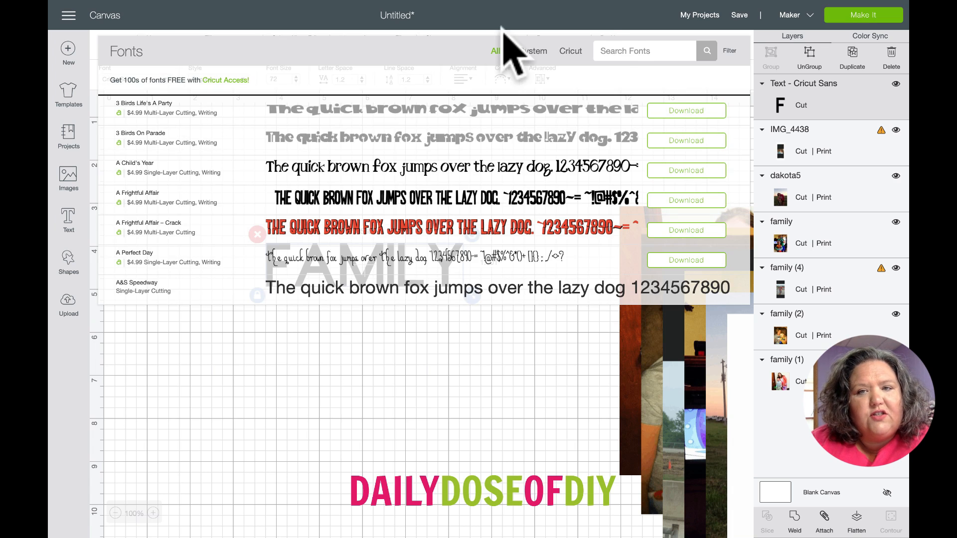
left_click(614, 53)
type("IMPAC")
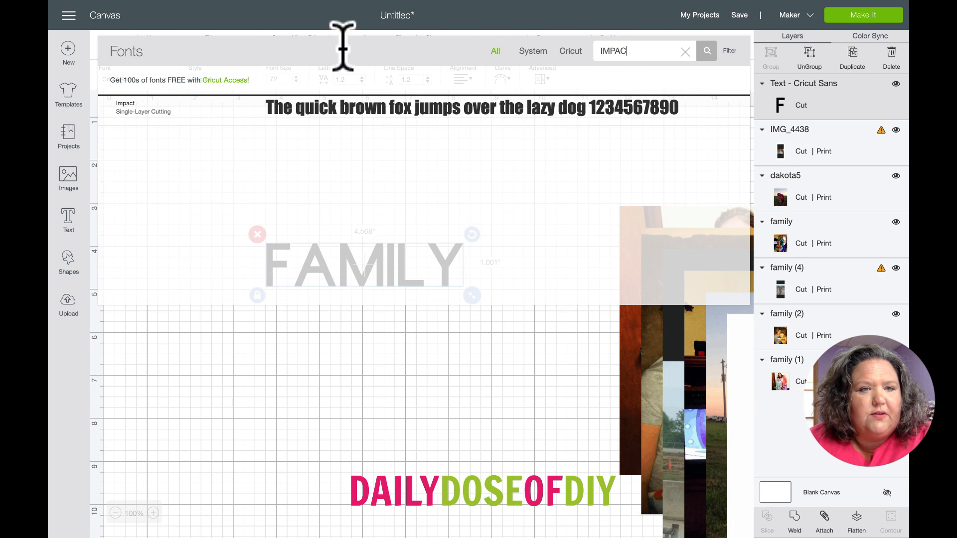
left_click(303, 116)
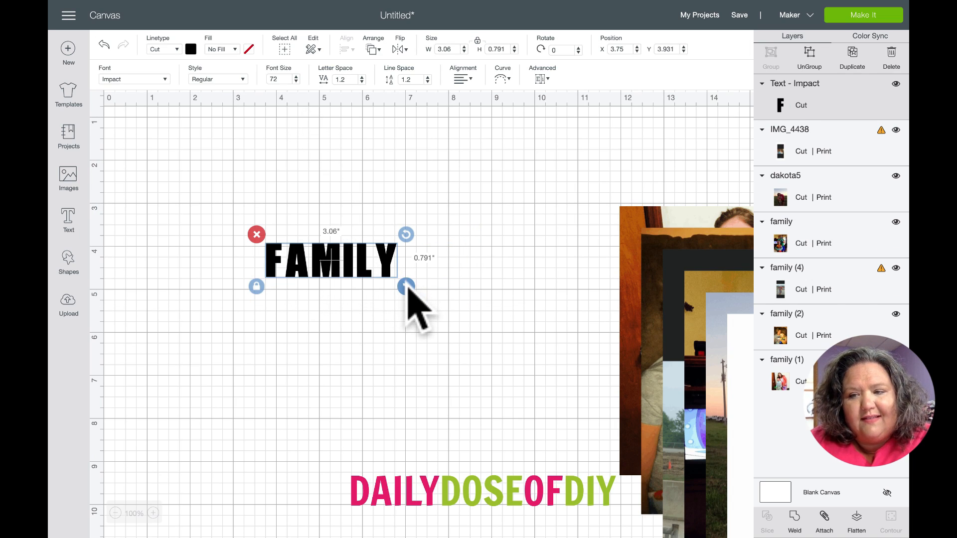
- Enlarge the FAMILY text and set its width to 9.75 inches
left_click_drag(406, 286, 565, 434)
left_click_drag(379, 274, 287, 212)
left_click_drag(500, 272, 516, 287)
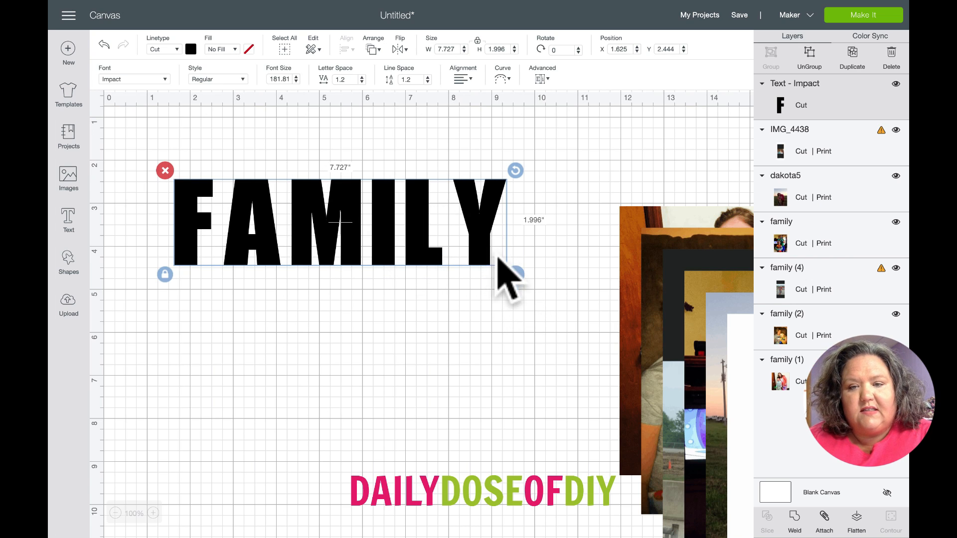
left_click_drag(518, 275, 549, 303)
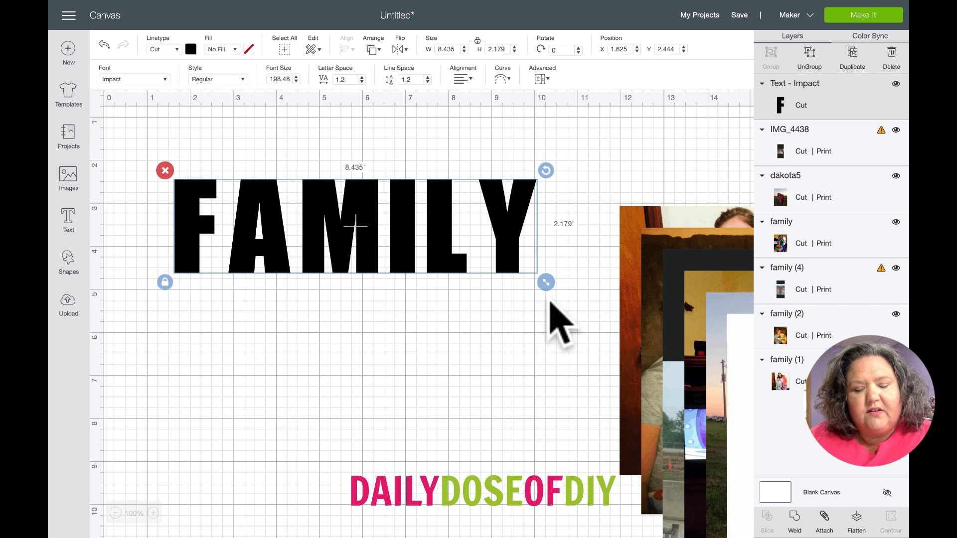
left_click(457, 48)
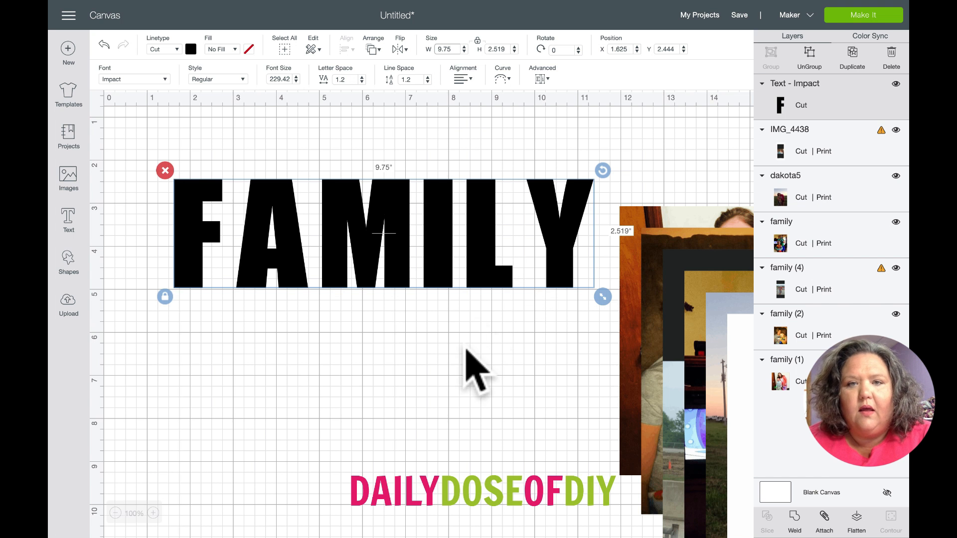
- Move the FAMILY text higher on the canvas, to about X 1.6, Y 1.6
left_click(449, 346)
left_click(457, 239)
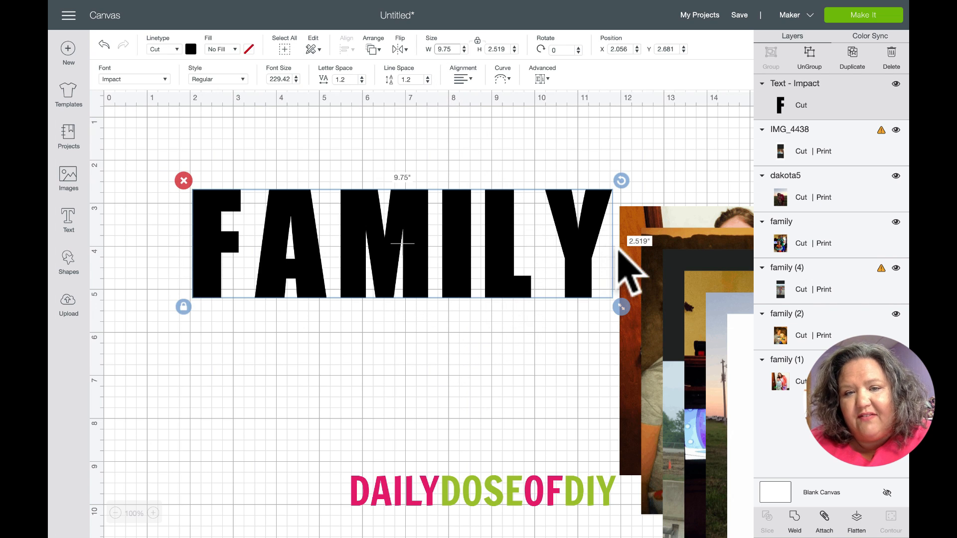
left_click_drag(355, 214, 335, 169)
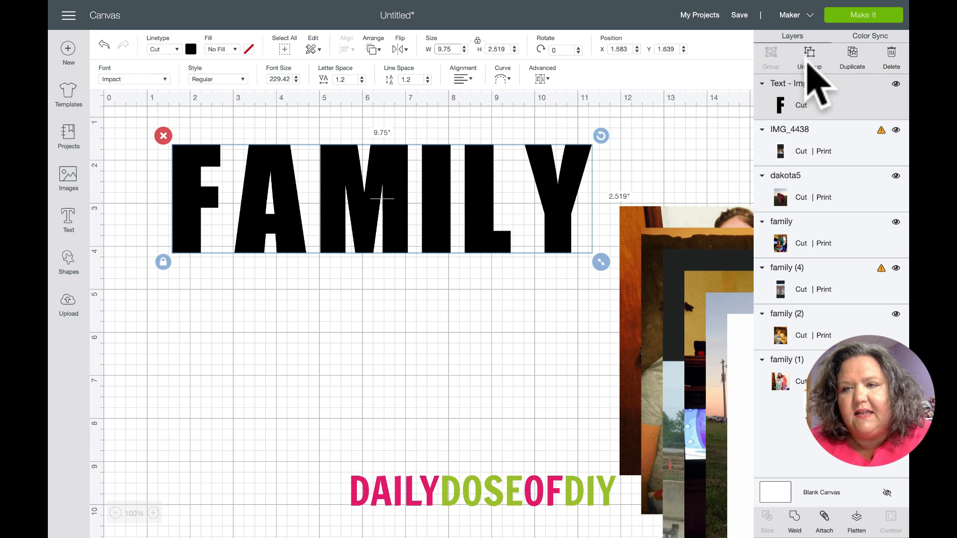
- Ungroup the FAMILY text into separate letters and shift the F and A individually
left_click(808, 63)
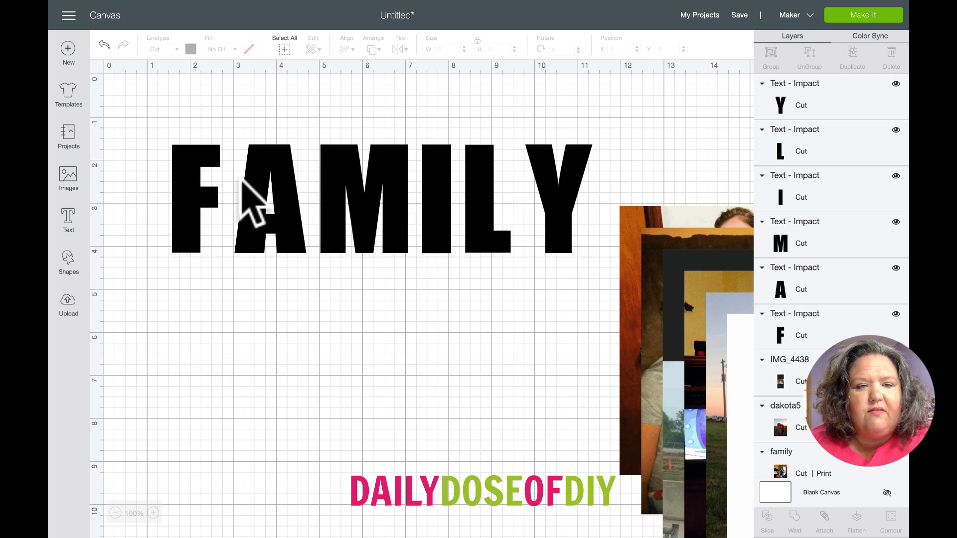
left_click_drag(195, 211, 171, 235)
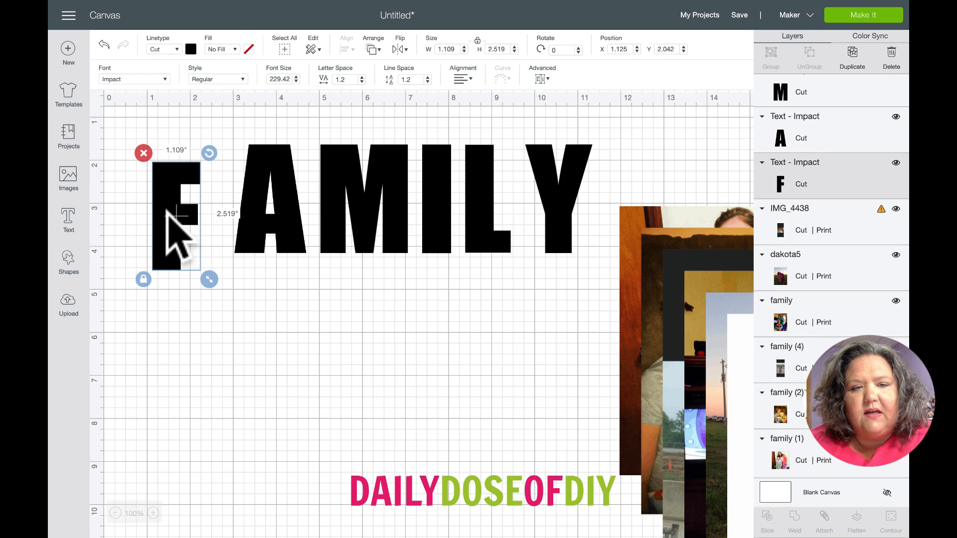
mouse_move(271, 210)
left_mouse_down()
mouse_move(278, 237)
mouse_move(281, 207)
left_mouse_up()
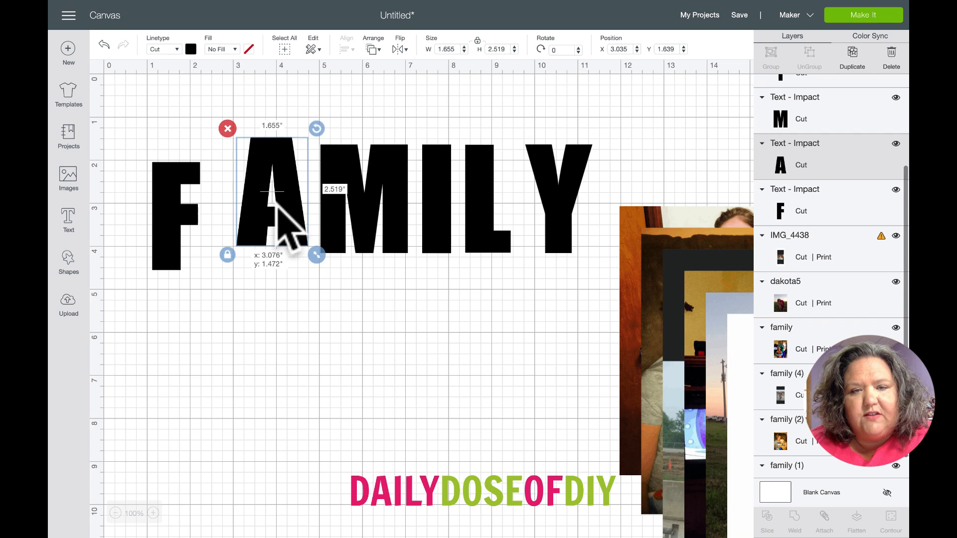
left_click(363, 204)
- Move the letter F below the other letters, to about X 4.2, Y 5.5
left_click_drag(170, 219, 295, 351)
scroll(460, 418, "right", 5)
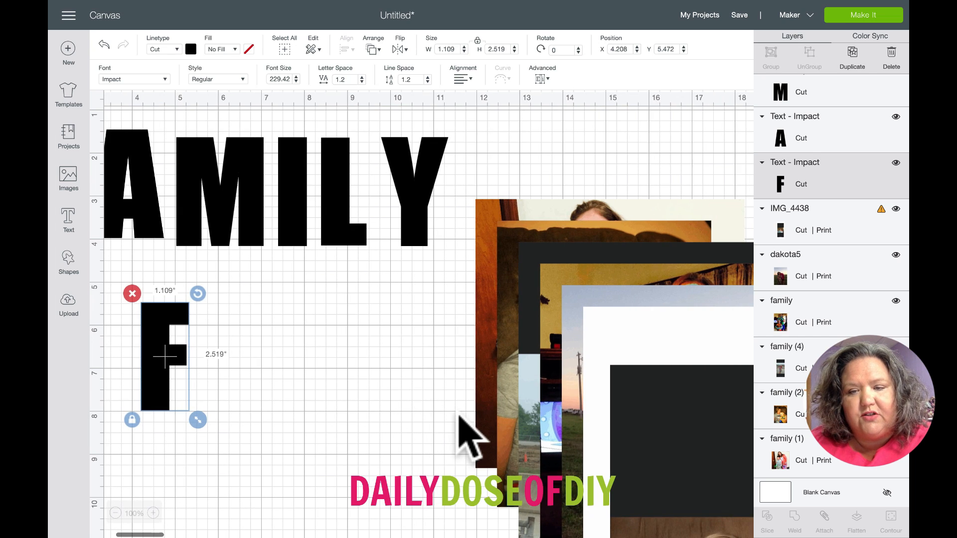
- Move the family (1) photo below the letters to about X 5.5, Y 3.9, and place the F on it at about X 7.5, Y 4.7
scroll(460, 417, "left", 5)
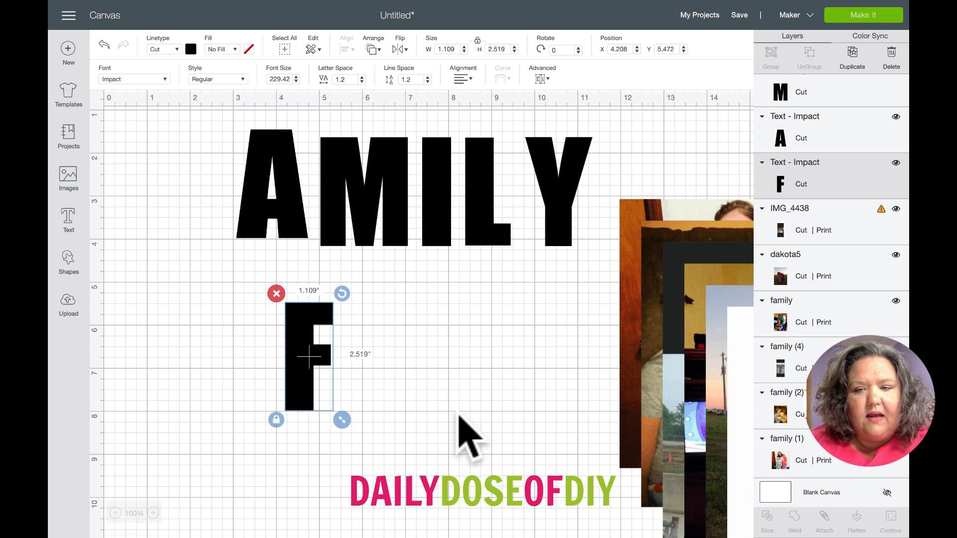
scroll(468, 434, "right", 3)
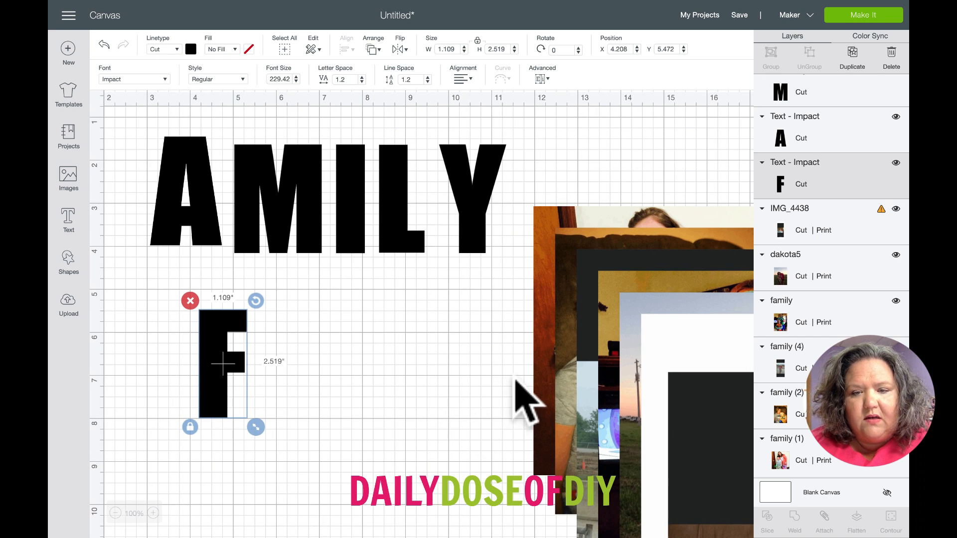
left_click(544, 396)
left_click_drag(529, 379, 246, 418)
left_click_drag(210, 373, 351, 337)
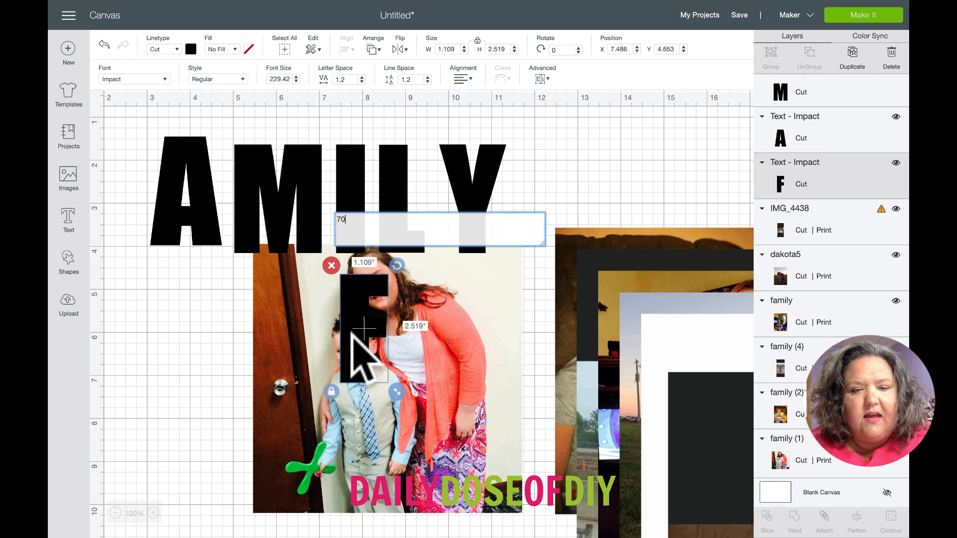
left_click(193, 301)
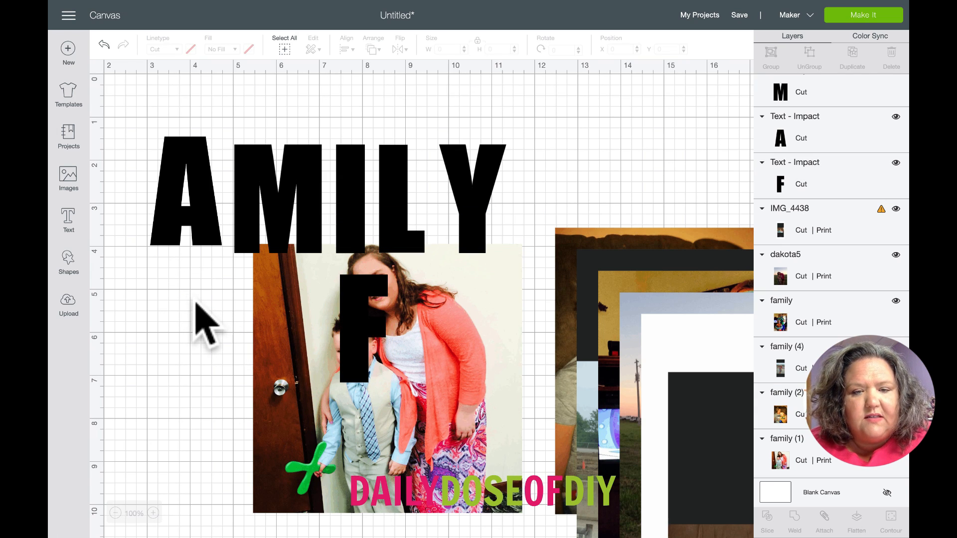
- Shrink the family (1) photo to about 3.7 inches square and position it behind the F at about X 6.3, Y 4.5
scroll(197, 304, "down", 3)
left_click(455, 367)
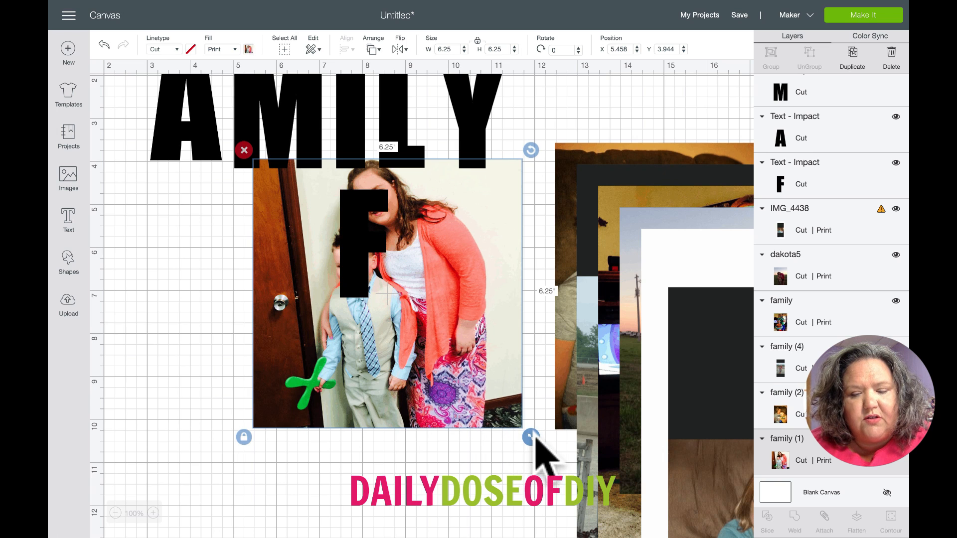
left_click_drag(532, 437, 452, 350)
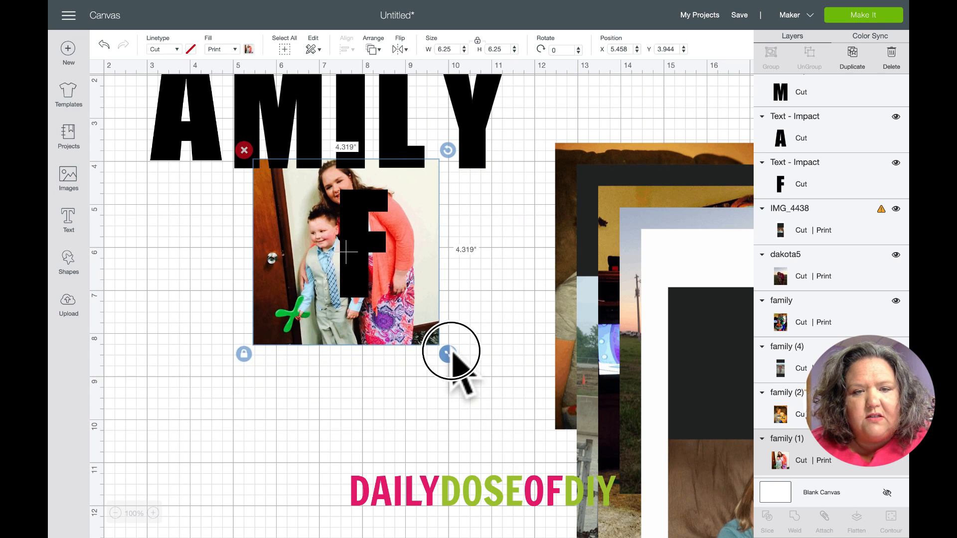
left_click_drag(284, 218, 315, 240)
left_click_drag(480, 377, 452, 352)
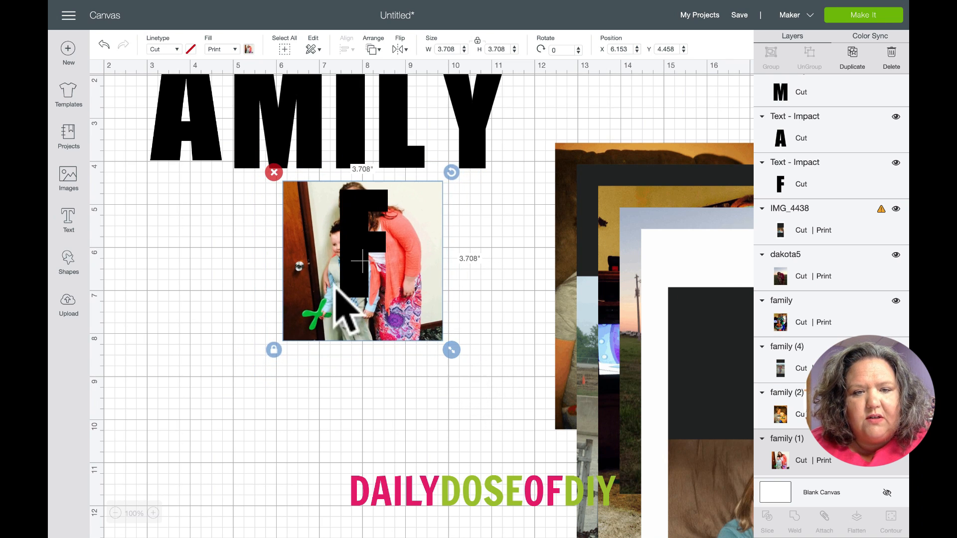
left_click_drag(311, 273, 320, 273)
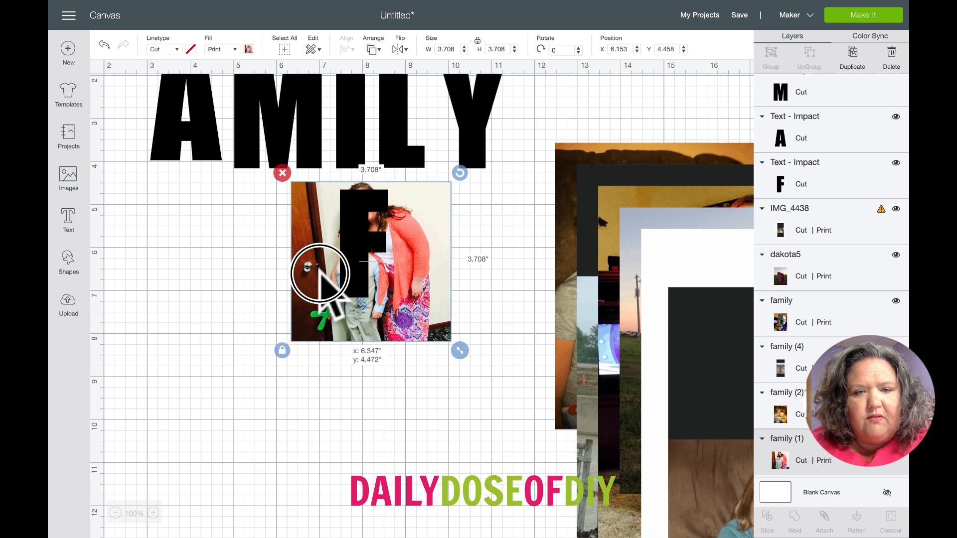
left_click_drag(319, 273, 319, 272)
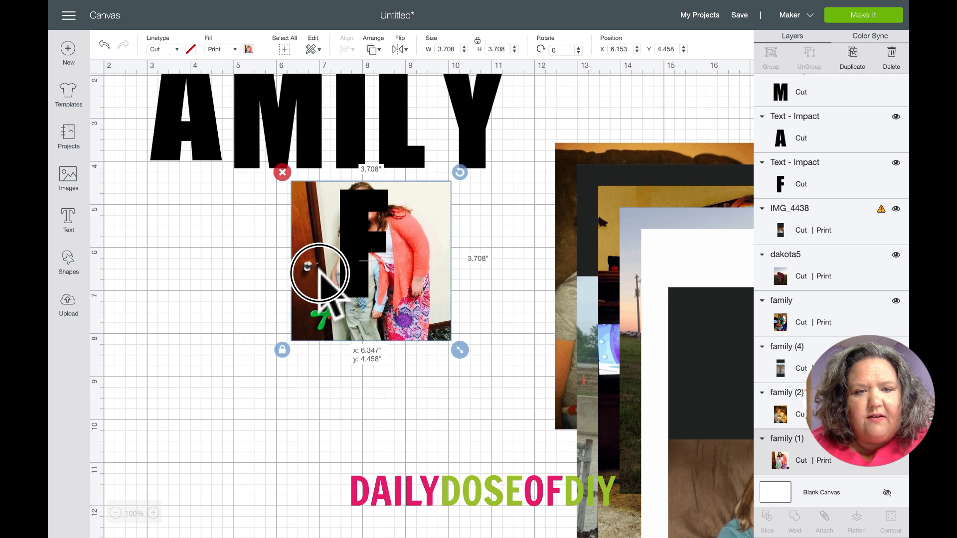
- Select the letter F together with the family (1) photo behind it and slice them
left_click(152, 221)
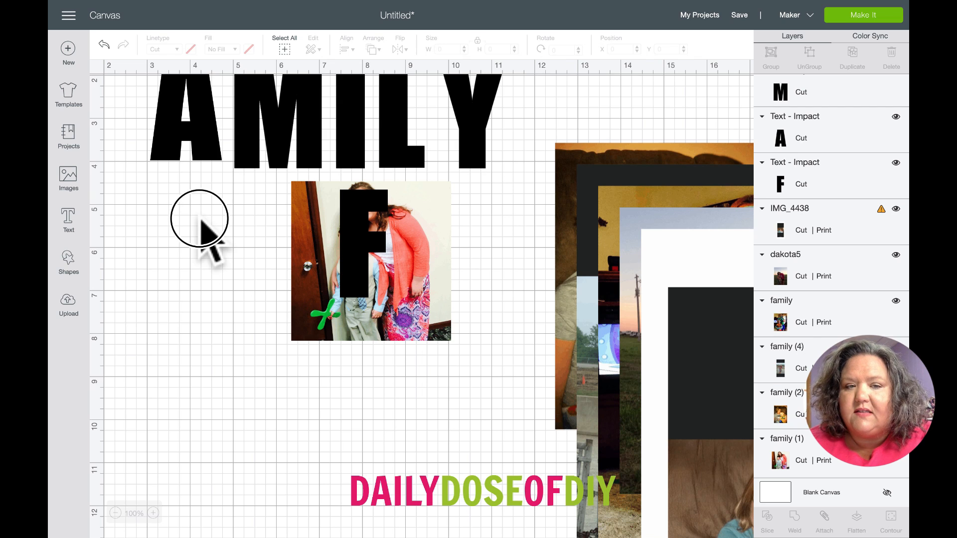
left_click_drag(199, 218, 445, 256)
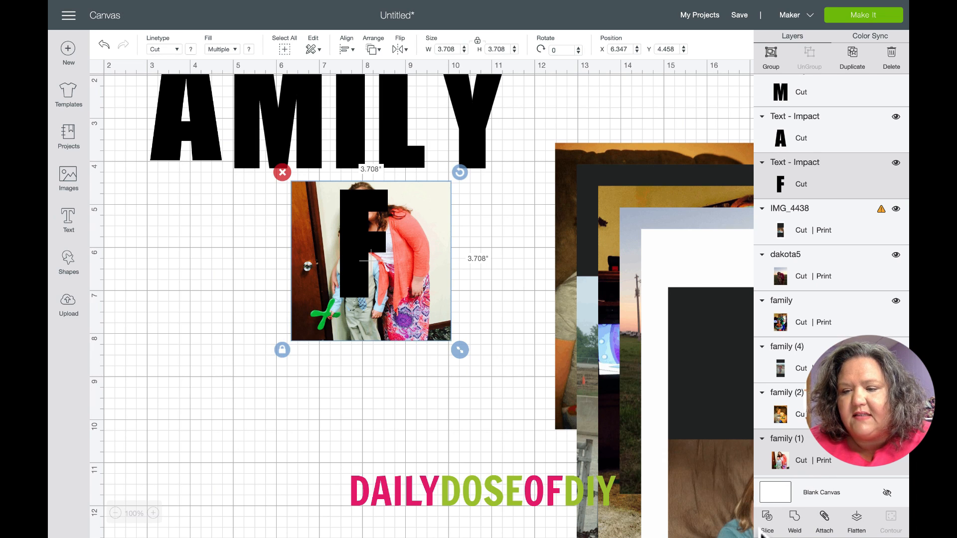
left_click(766, 516)
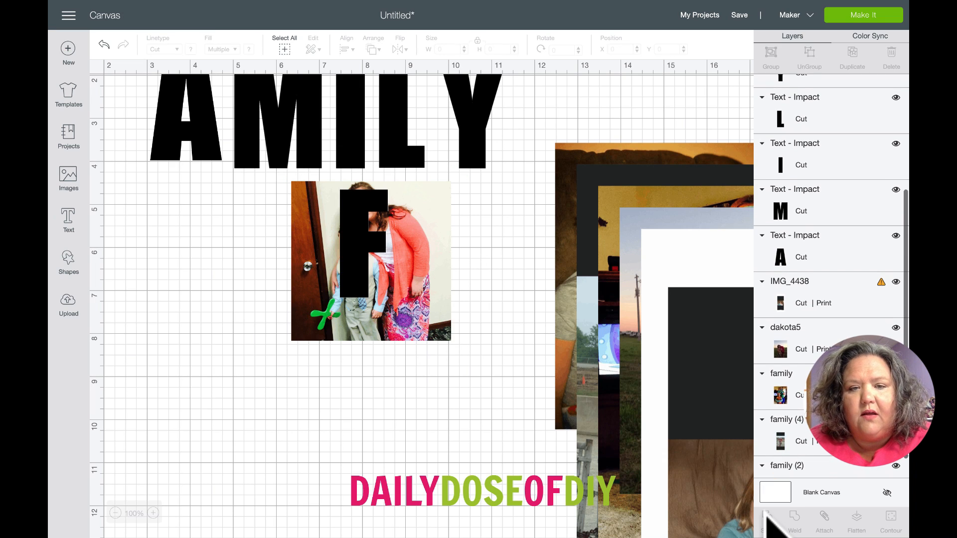
- Pull the black F and the photo-filled F out of the sliced photo and set them beside it
left_click(354, 236)
left_click_drag(363, 256, 199, 267)
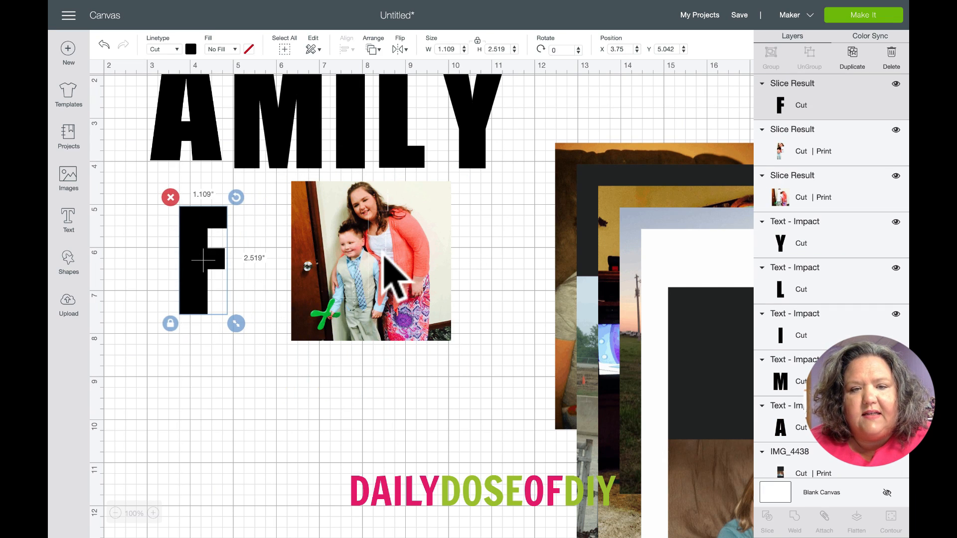
left_click(352, 251)
left_click_drag(353, 250, 256, 284)
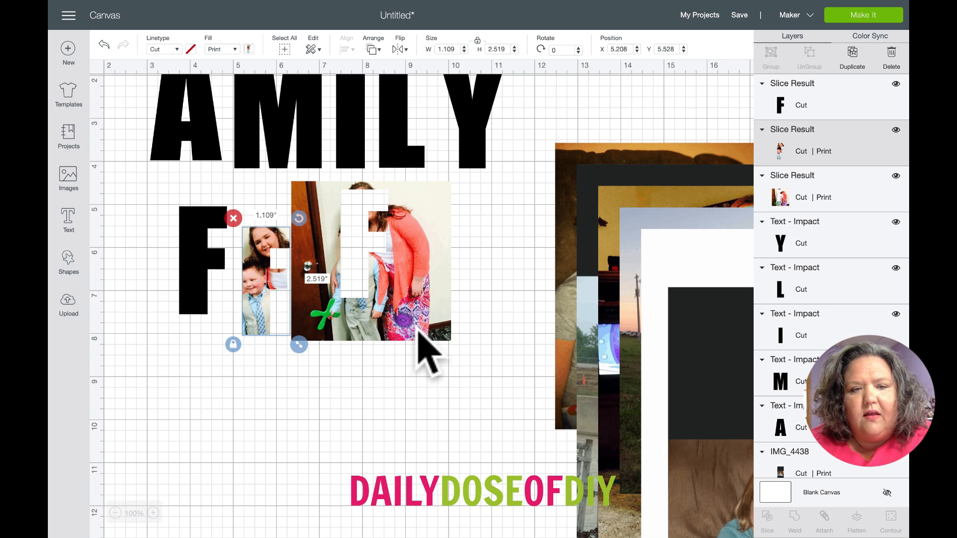
- Delete the leftover photo and the black F, and move the photo-filled F to about X 3.0, Y 5.1
left_click_drag(424, 344, 489, 398)
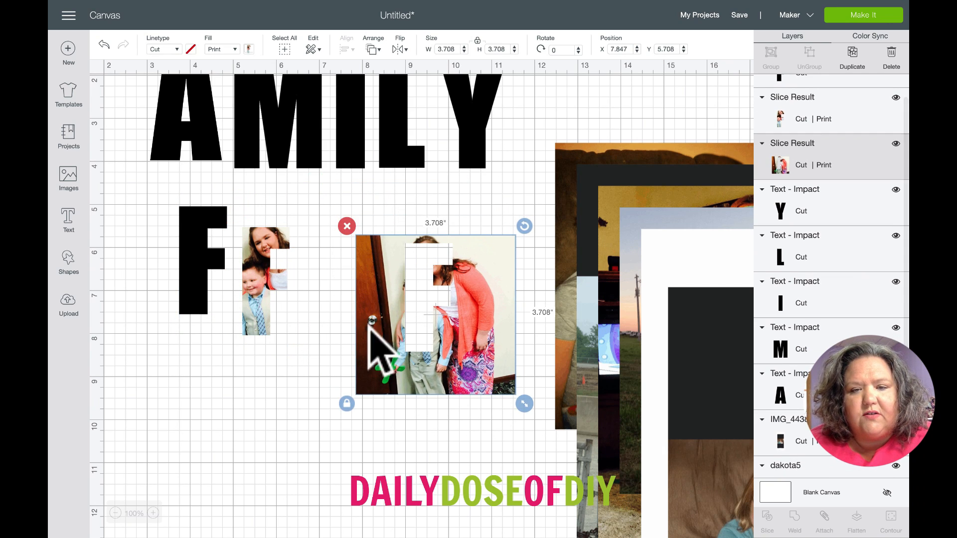
left_click(347, 226)
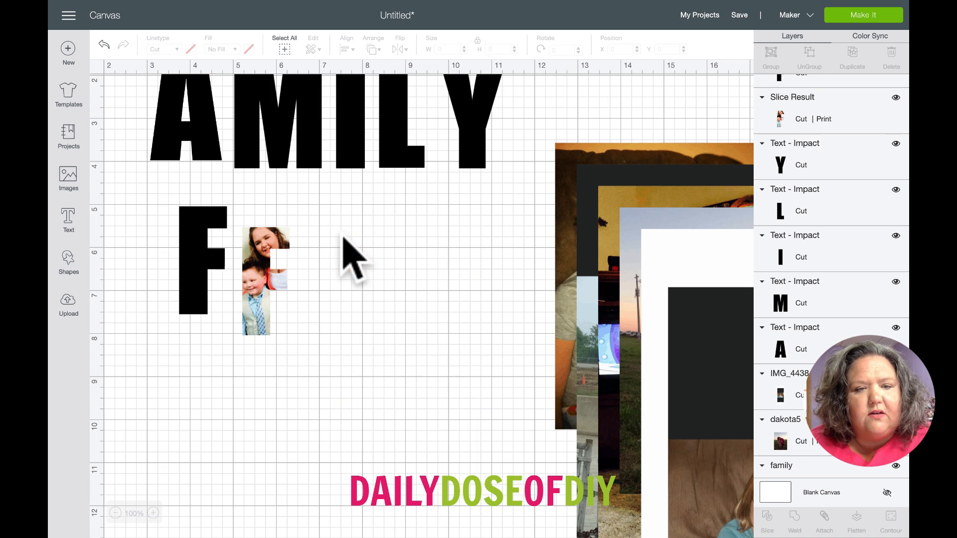
left_click(180, 222)
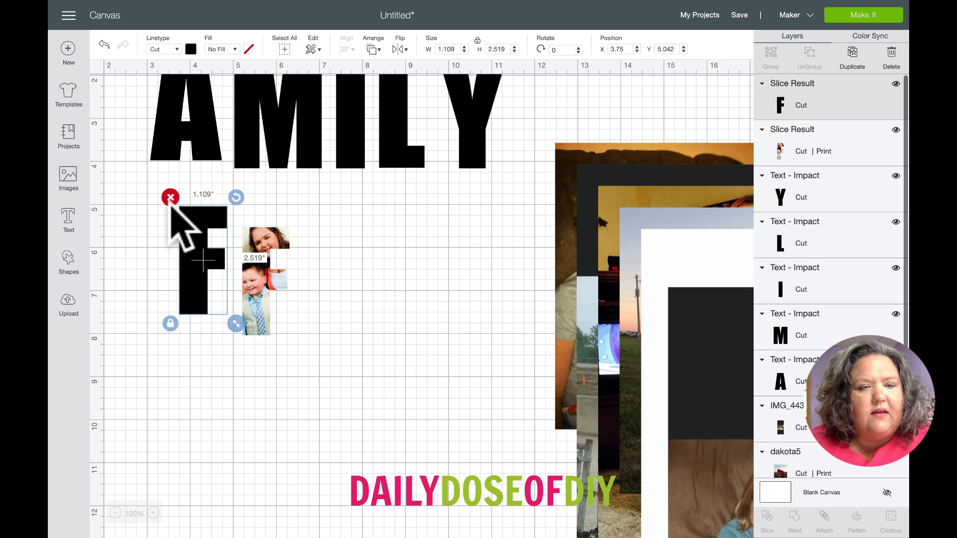
left_click(171, 197)
left_click(250, 303)
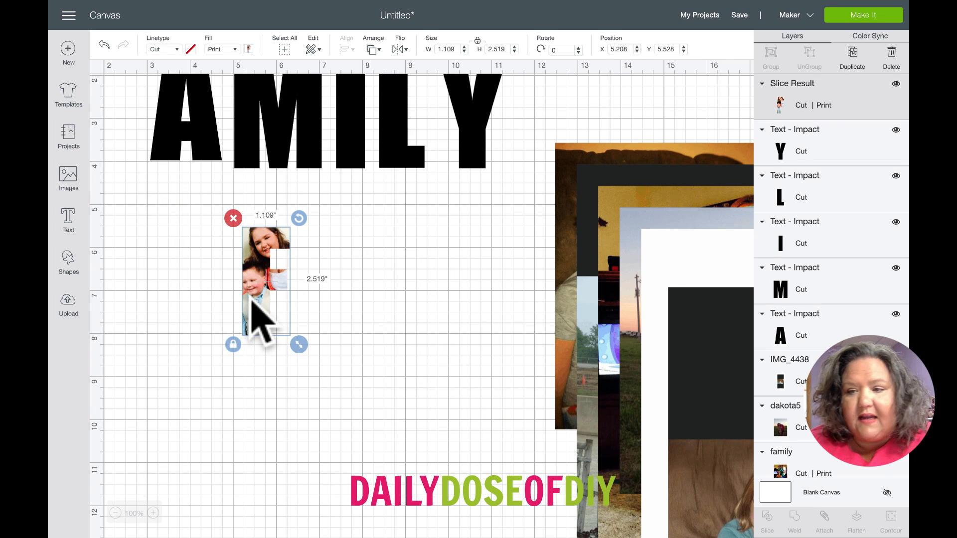
left_click_drag(250, 299, 157, 280)
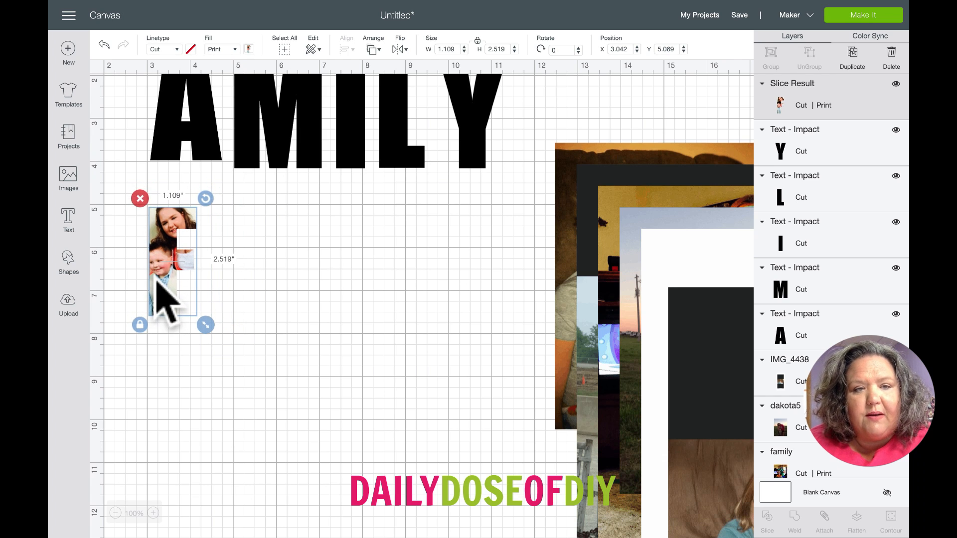
- Move the letter A below the other letters to about X 6.4, Y 5.3, and bring the family (2) photo behind it
left_click(166, 138)
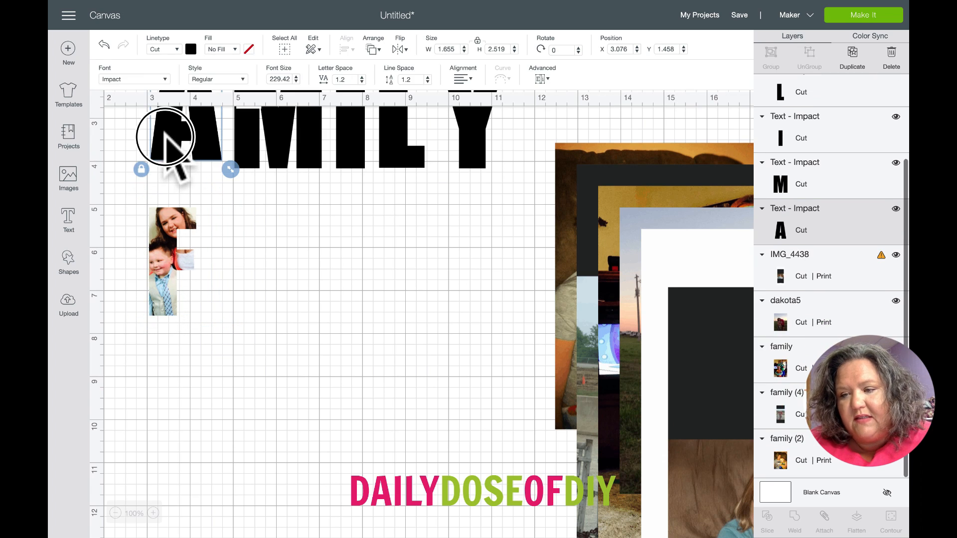
left_click_drag(166, 137, 312, 299)
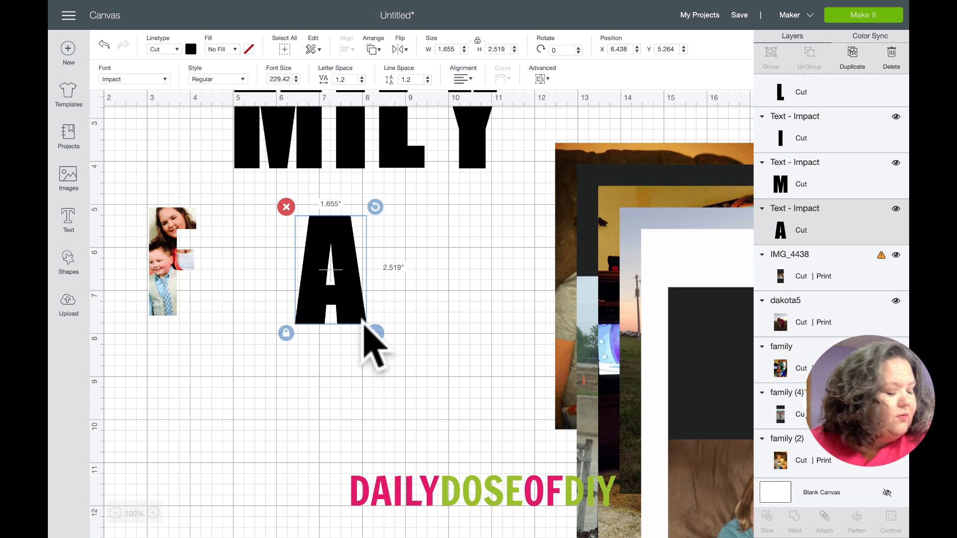
left_click_drag(628, 381, 600, 437)
left_click_drag(616, 224, 679, 314)
left_click_drag(564, 173, 275, 195)
- Shrink and reposition the family (2) photo so the faces fit inside the letter A
left_click_drag(490, 461, 429, 381)
left_click_drag(311, 302, 314, 287)
left_click(406, 356)
left_click_drag(429, 380, 411, 357)
left_click_drag(272, 225, 276, 235)
left_click_drag(415, 366, 384, 334)
left_click_drag(277, 213, 285, 228)
- Slice the letter A out of the family (2) photo and move the photo-filled A near the photo-filled F
left_click_drag(225, 197, 346, 314)
left_click(768, 521)
left_click_drag(326, 240, 398, 298)
left_click_drag(319, 269, 249, 269)
left_click(361, 252)
- Place the letter M over the IMG_4438 photo and shrink the photo so the faces fit inside the letter
left_click_drag(275, 135, 374, 336)
left_click_drag(693, 442, 296, 241)
left_click(534, 425)
scroll(534, 425, "down", 2)
left_click_drag(521, 532, 496, 480)
left_click_drag(377, 376, 369, 374)
- Slice the letter M out of the IMG_4438 photo, keeping the photo-filled M beside the finished letters and deleting the leftovers
left_click_drag(519, 314, 440, 278)
left_click(767, 521)
left_click(484, 275)
key("Delete")
left_click_drag(364, 220, 211, 201)
key("Delete")
- Place the letter I on the dakota5 photo and resize the photo to about 4.2 by 5.6 inches at about X 8.1, Y 5.7
left_click_drag(643, 311, 380, 293)
scroll(355, 328, "up", 3)
left_click_drag(372, 372, 365, 299)
left_click_drag(350, 199, 385, 395)
scroll(386, 395, "down", 3)
left_click(329, 267)
left_click_drag(525, 418, 490, 371)
left_click_drag(322, 309, 389, 358)
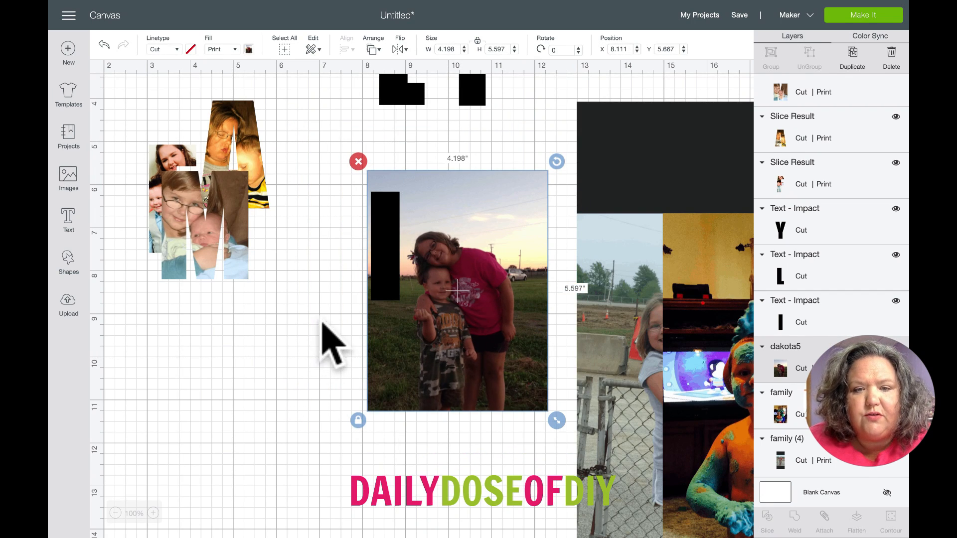
- Fit the letter I over the two faces by repositioning it and shrinking the dakota5 photo, and slice the letter out
left_click(391, 269)
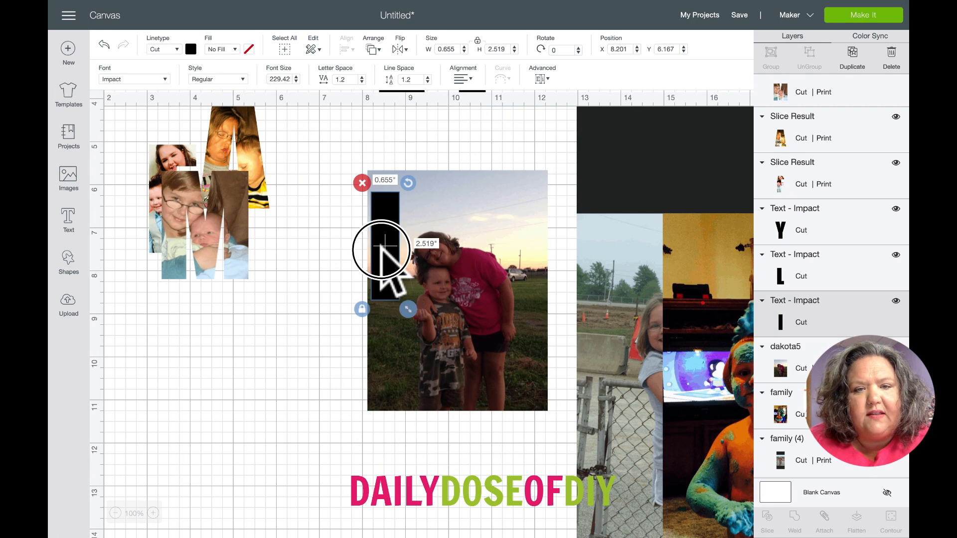
left_click_drag(380, 256, 316, 271)
double_click(319, 299)
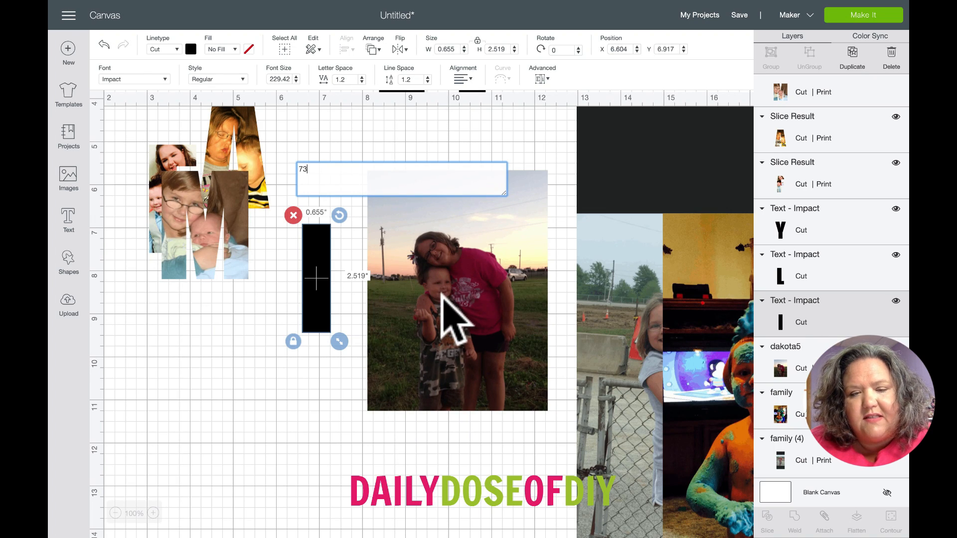
left_click_drag(314, 257, 433, 244)
left_click(507, 286)
left_click_drag(556, 419, 533, 389)
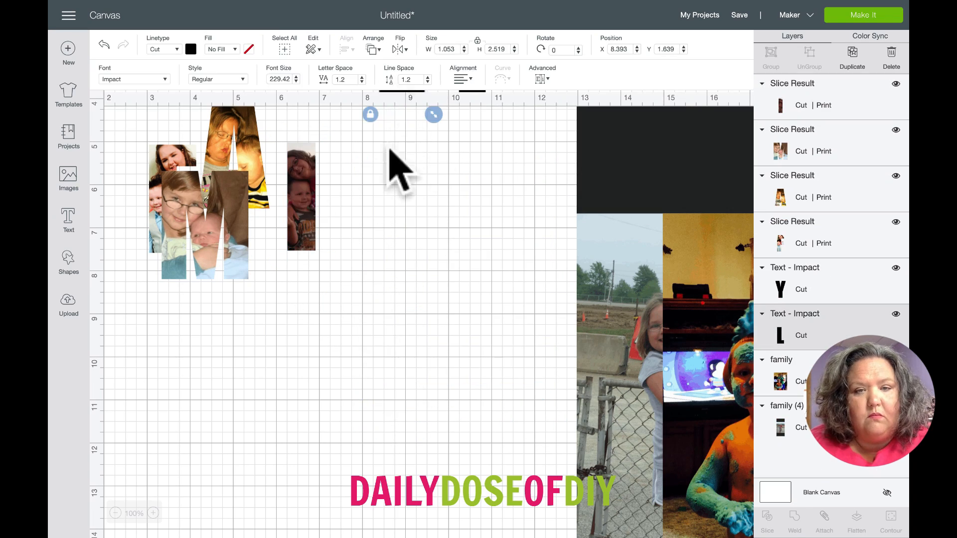
- Shrink the family photo behind the letter L and slice the letter out of it
left_click(732, 418)
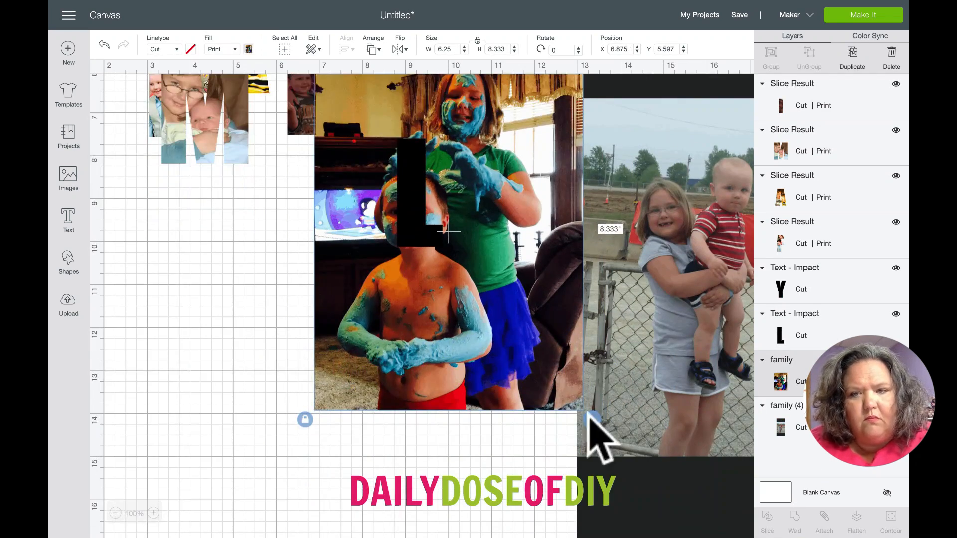
left_click_drag(590, 413, 383, 235)
left_click(519, 292)
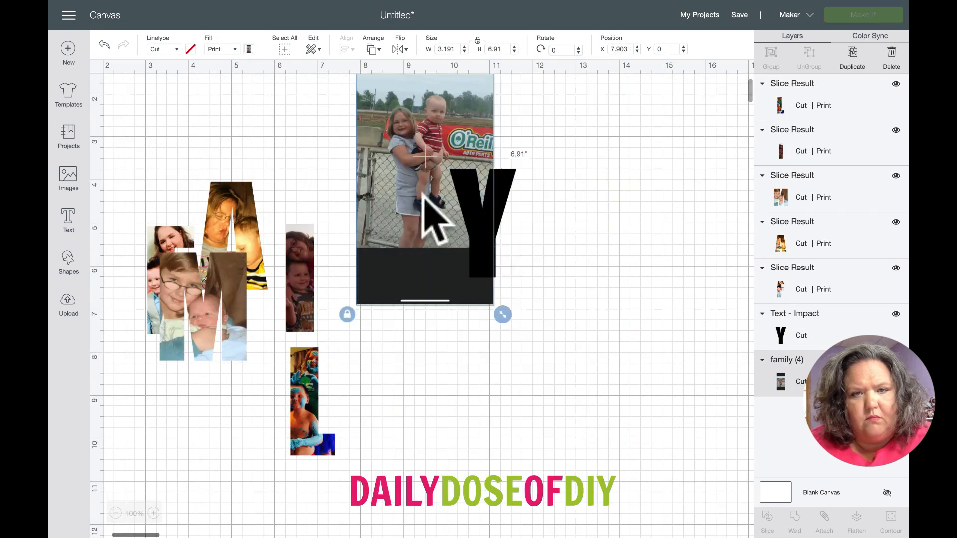
- Slice the letter Y out of the family (4) photo, positioned at about X 9.4, Y 1.6, and remove the leftover pieces
left_click_drag(438, 214, 484, 259)
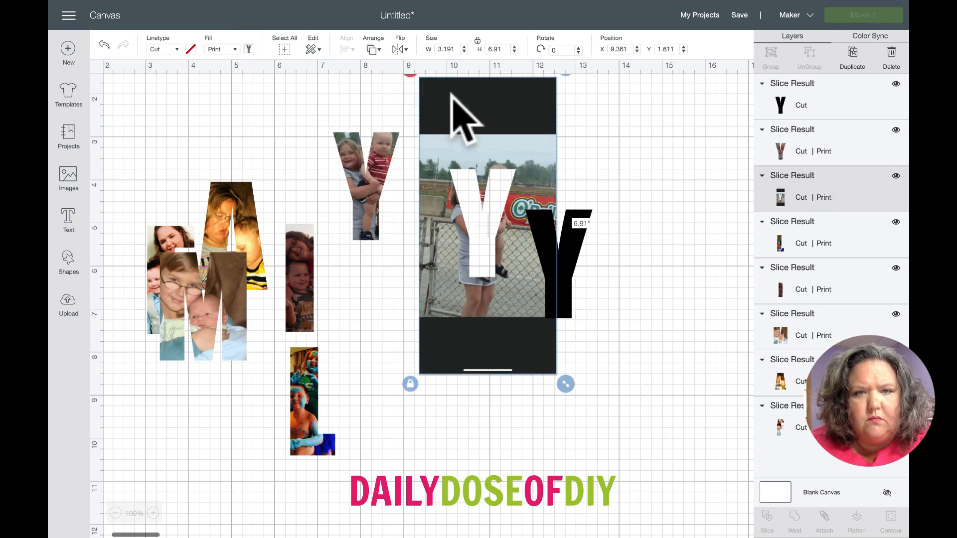
left_click_drag(453, 102, 551, 267)
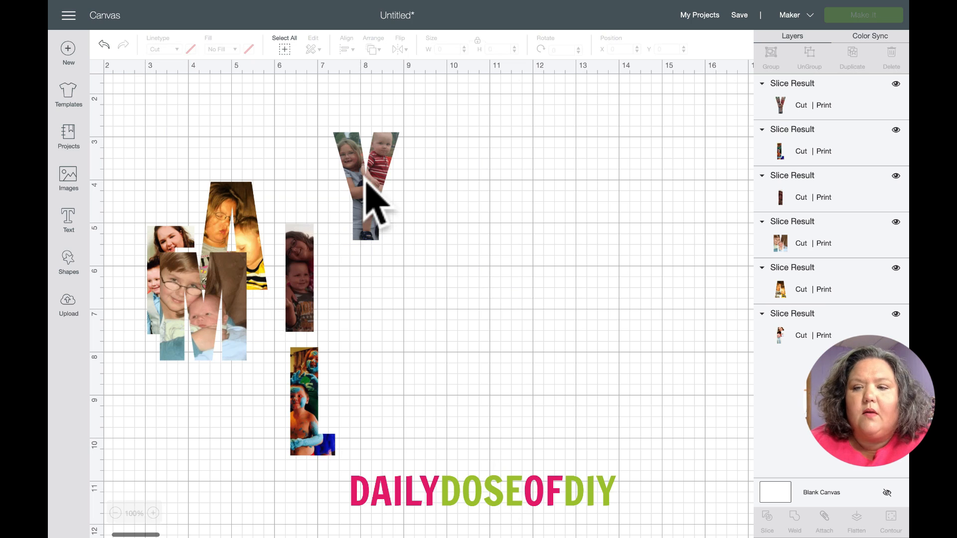
- Arrange the photo-filled I, L and Y in a row to the right of the other letters
left_click_drag(372, 197, 505, 302)
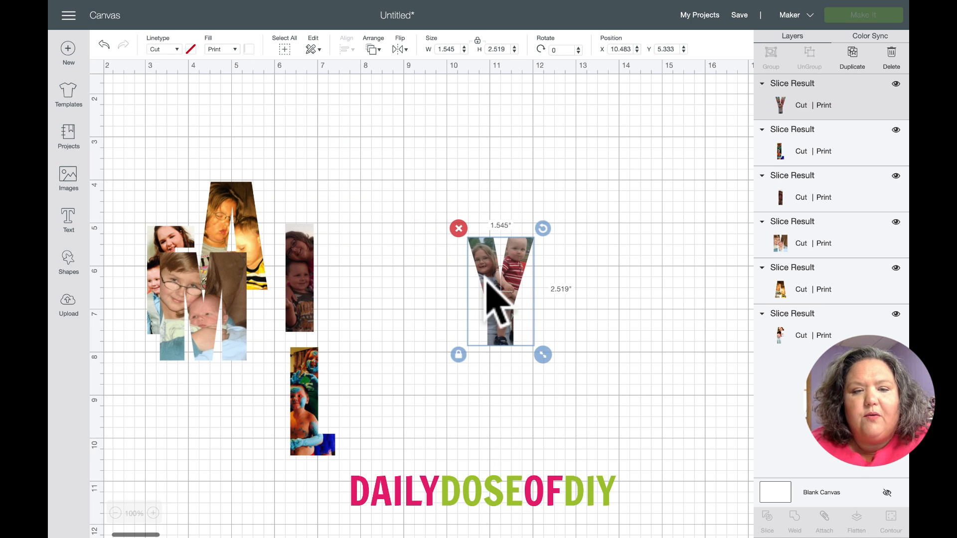
left_click(306, 402)
left_click_drag(296, 390, 389, 284)
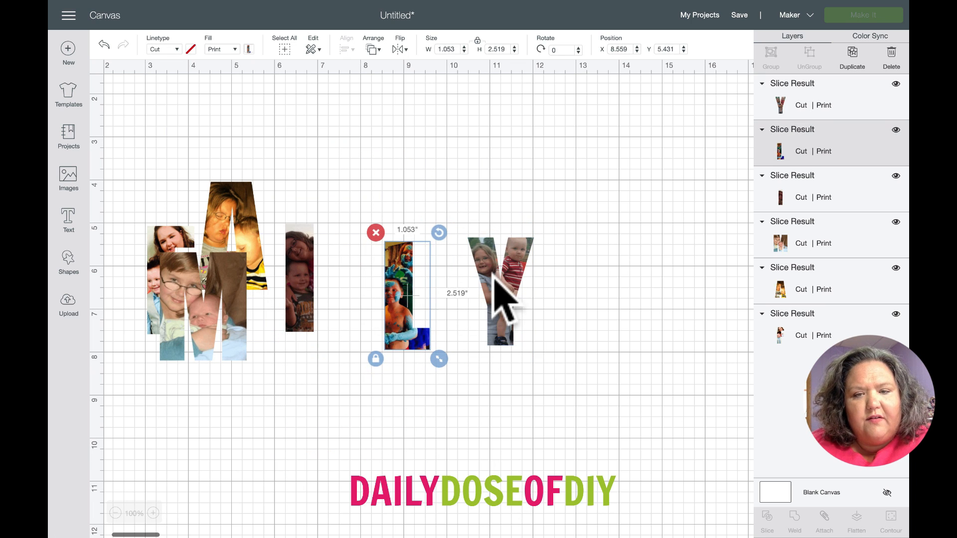
left_click_drag(495, 278, 507, 277)
left_click_drag(408, 295, 441, 281)
left_click_drag(306, 309, 381, 317)
- Arrange the photo-filled F, A and M in front of the I, L and Y so the row spells FAMILY
left_click(214, 224)
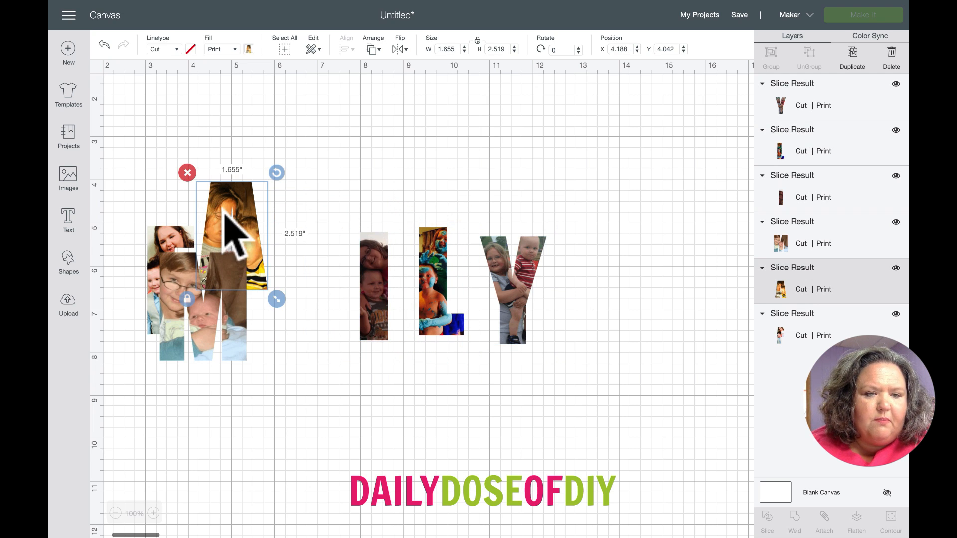
left_click_drag(209, 209, 210, 241)
left_click(180, 287)
left_click_drag(180, 287, 299, 277)
left_click_drag(380, 288, 523, 292)
mouse_move(324, 299)
left_mouse_down()
mouse_move(320, 274)
mouse_move(331, 299)
left_mouse_up()
left_click_drag(168, 283, 137, 256)
left_click(557, 400)
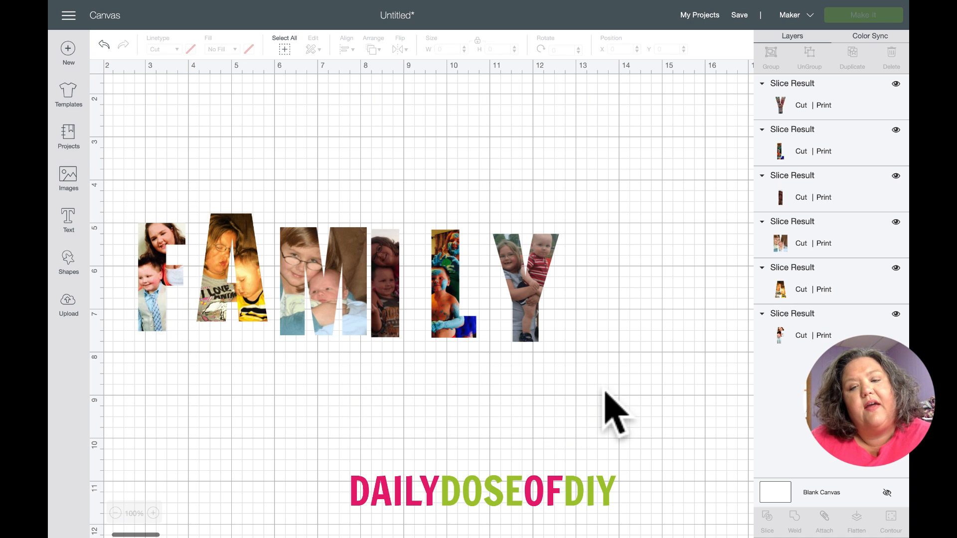
- Center all six photo-filled letters vertically and distribute them horizontally across the row
left_click_drag(610, 382, 114, 202)
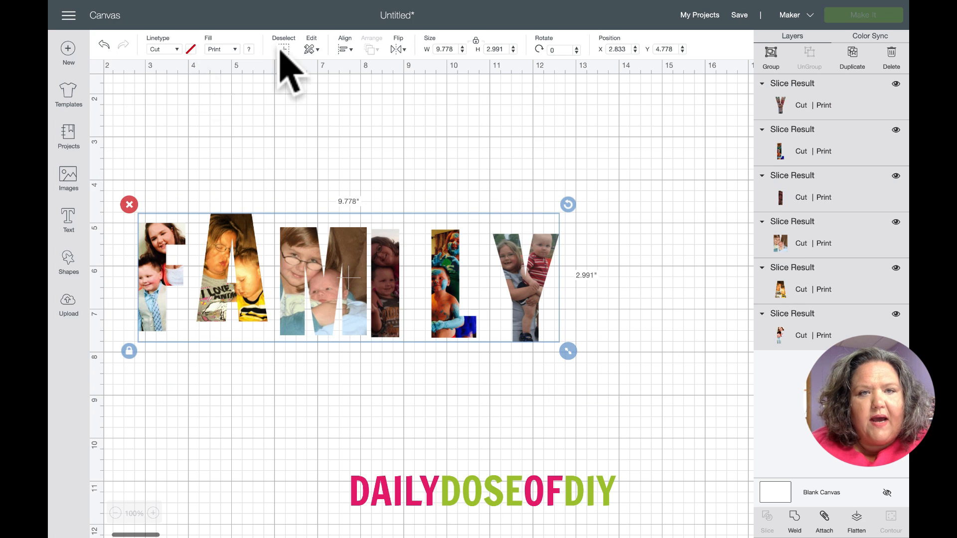
left_click(344, 50)
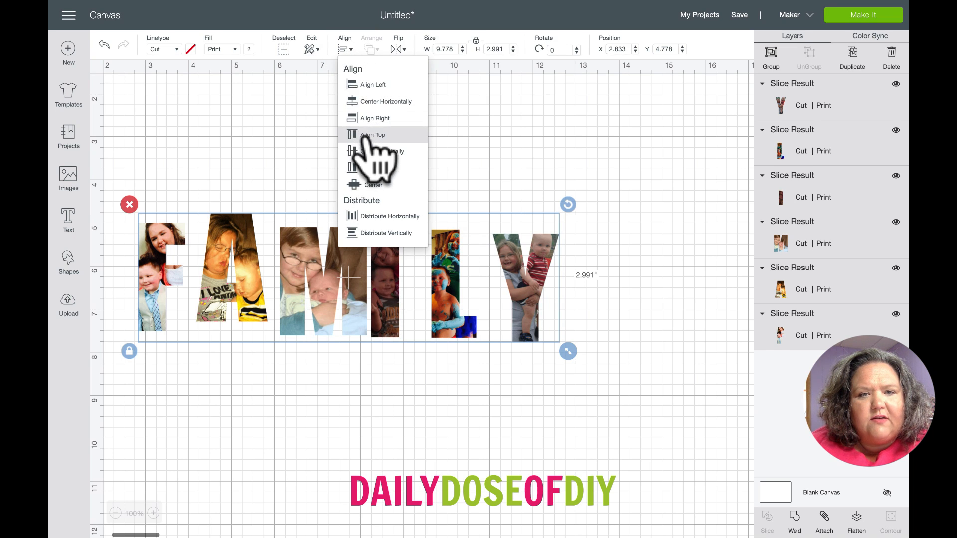
left_click(367, 151)
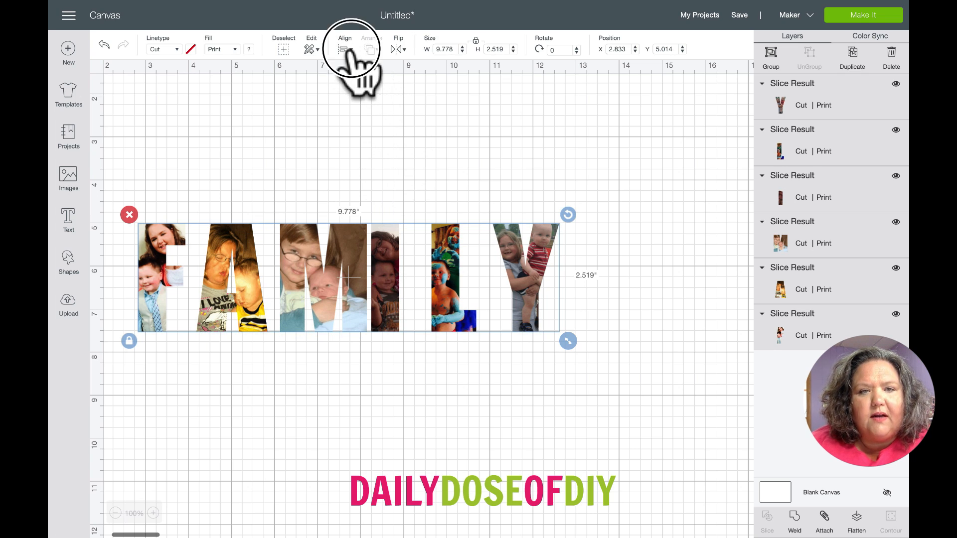
left_click(344, 49)
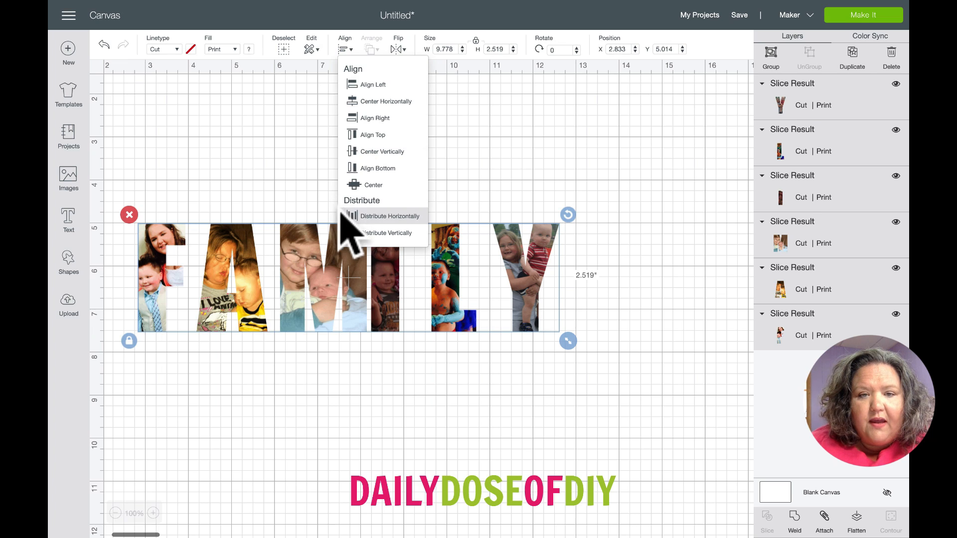
left_click(375, 217)
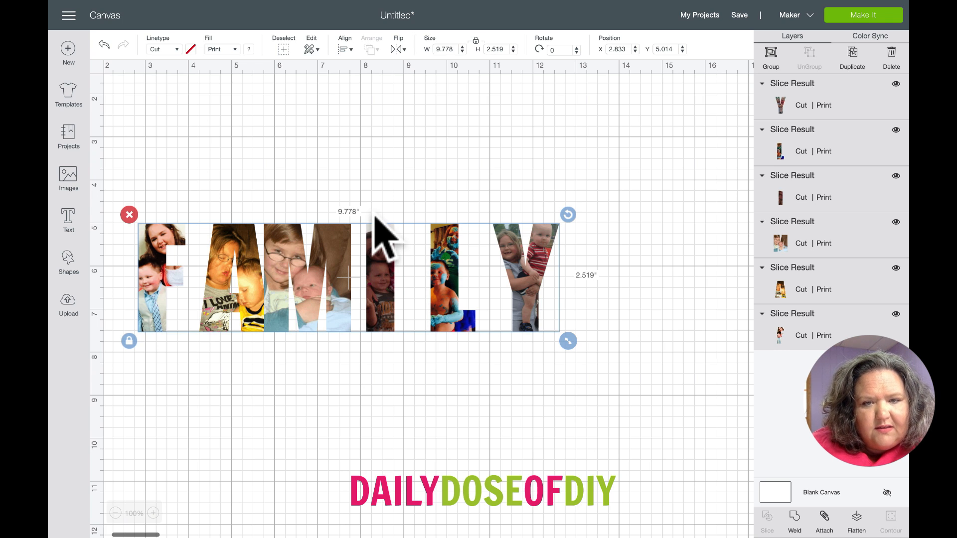
- Move the whole word right to about X 4.7, and spread the F left to about X 3.9 with the A shifted left behind it
left_click_drag(388, 289, 468, 290)
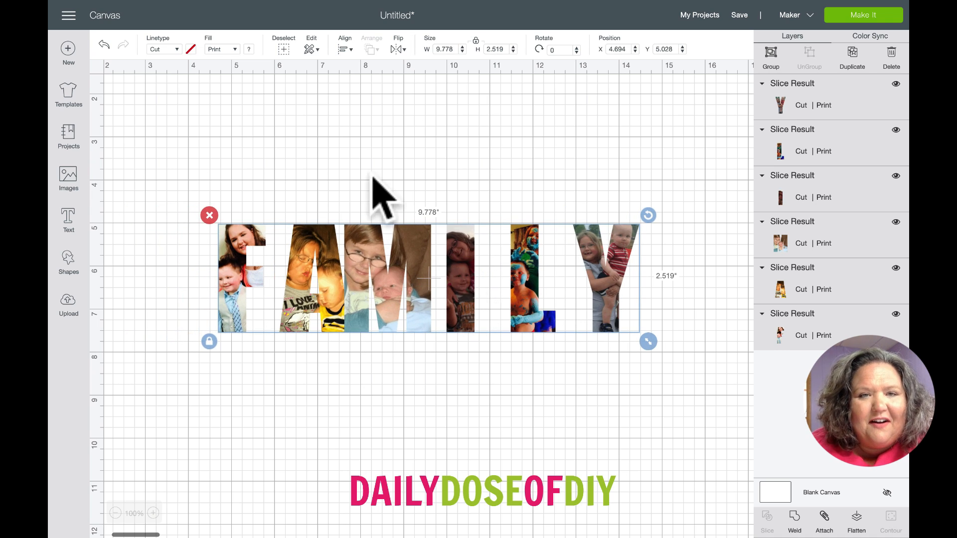
left_click(348, 53)
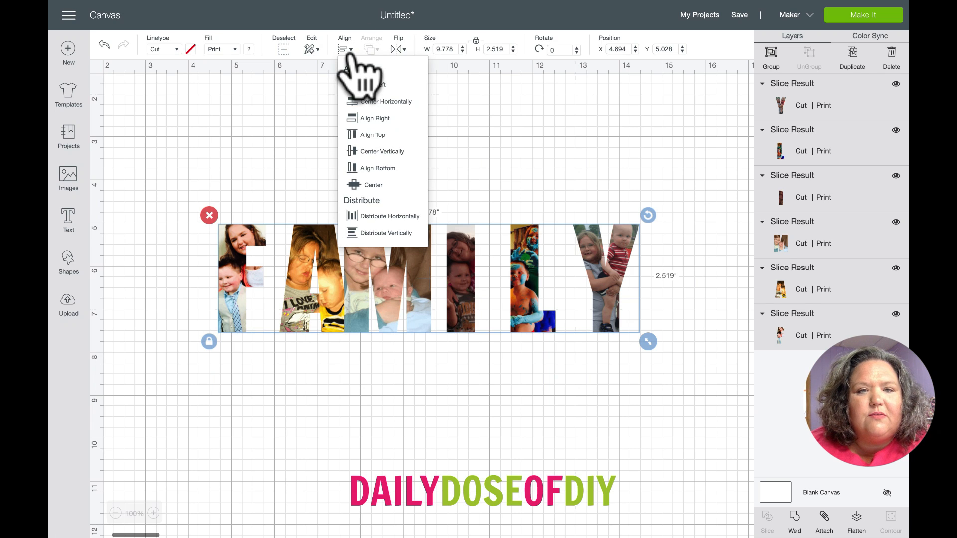
left_click(314, 159)
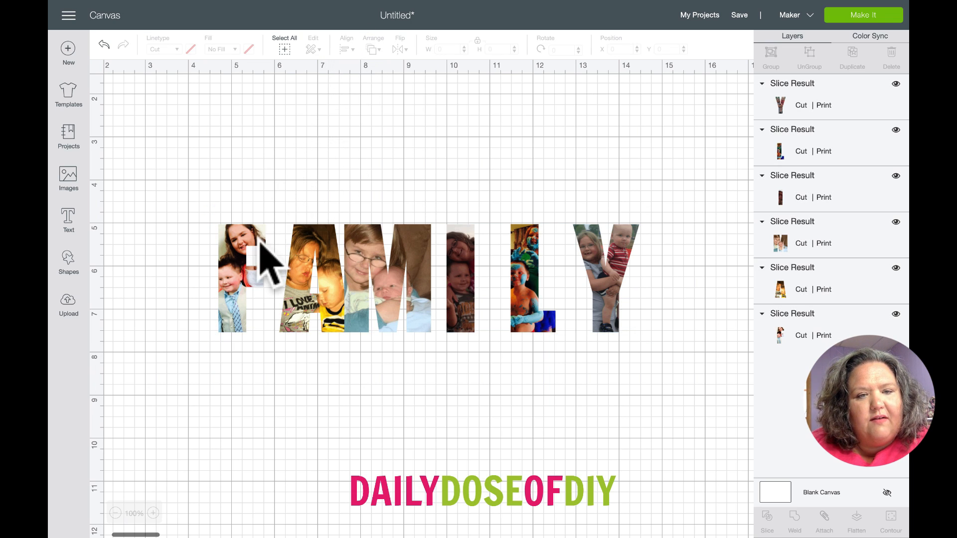
left_click_drag(244, 263, 212, 264)
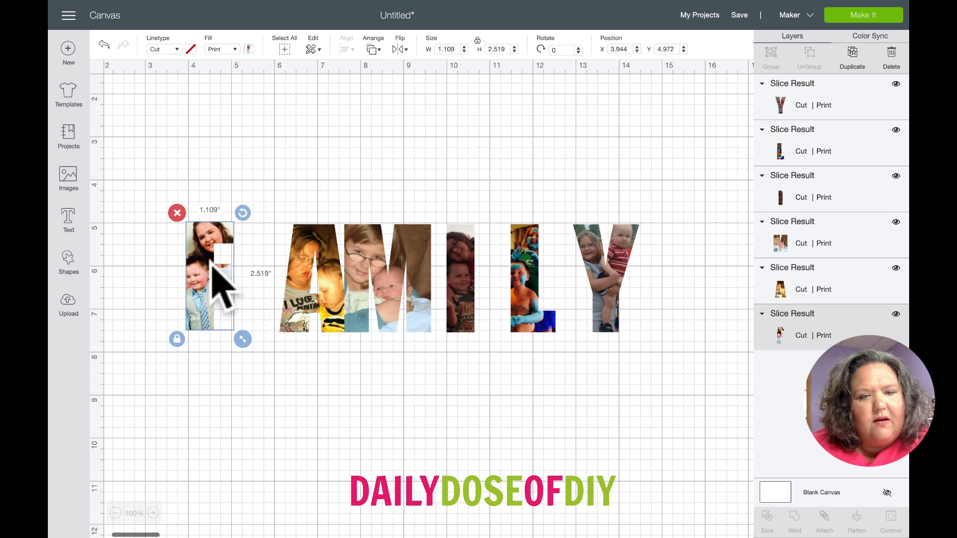
left_click_drag(300, 273, 274, 273)
left_click(351, 404)
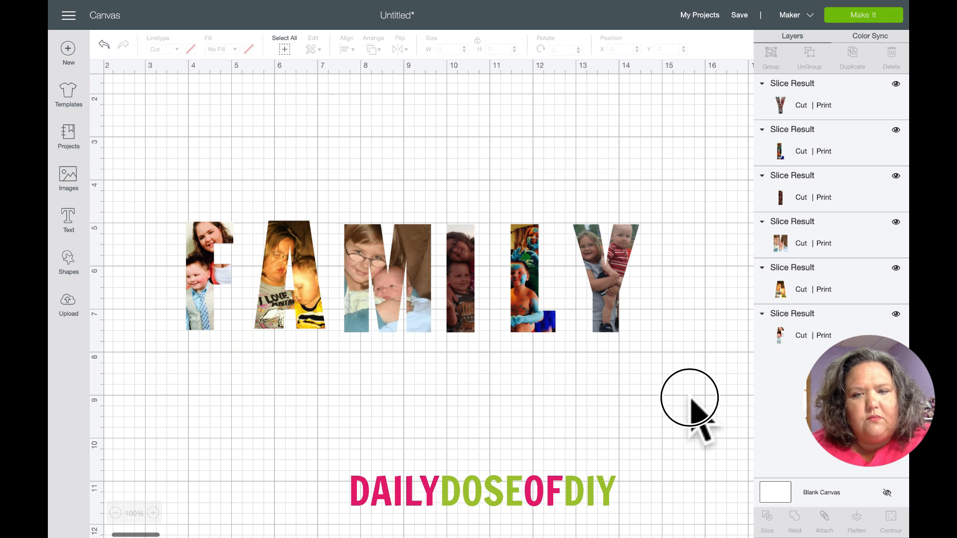
- Distribute the six widened-out letters horizontally again and center them vertically
left_click_drag(690, 397, 154, 179)
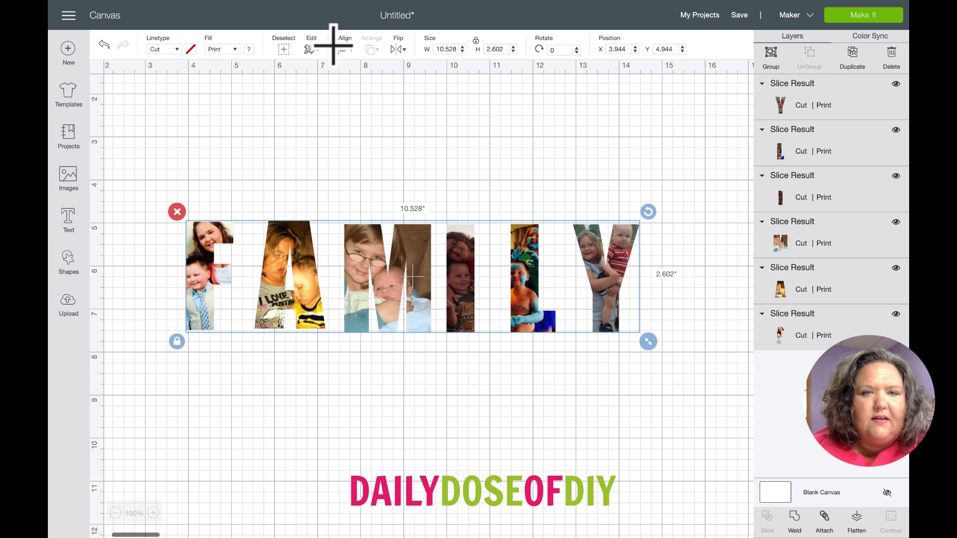
left_click(345, 48)
left_click(378, 216)
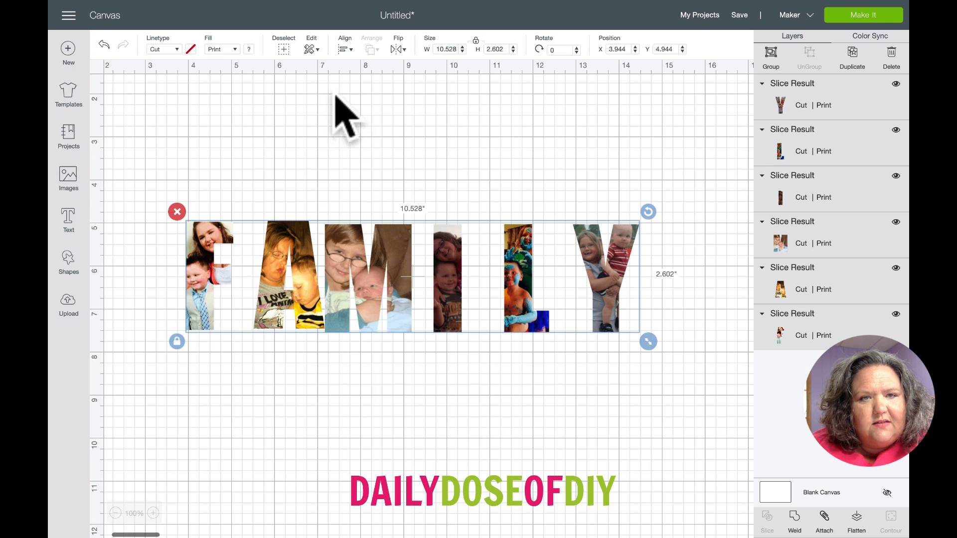
left_click(344, 49)
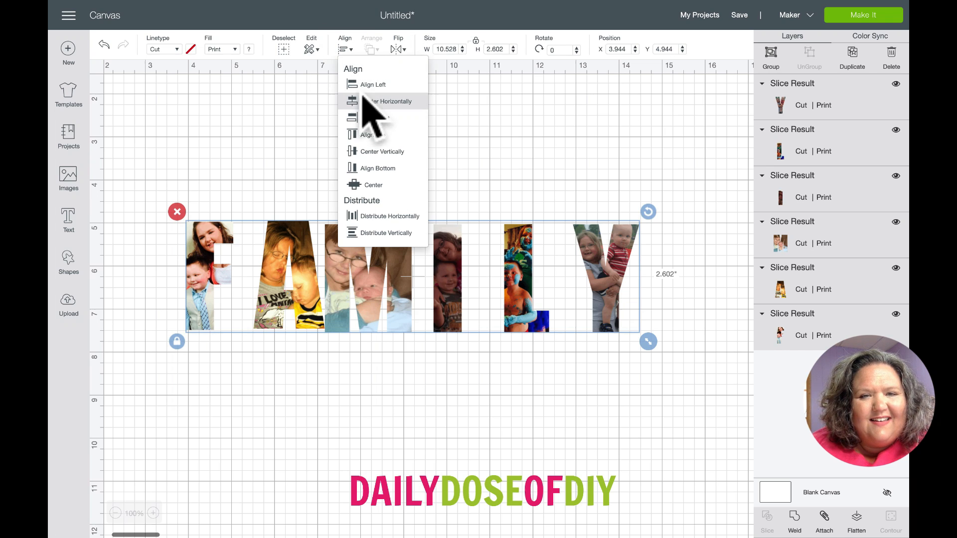
left_click(362, 152)
left_click_drag(687, 380, 132, 114)
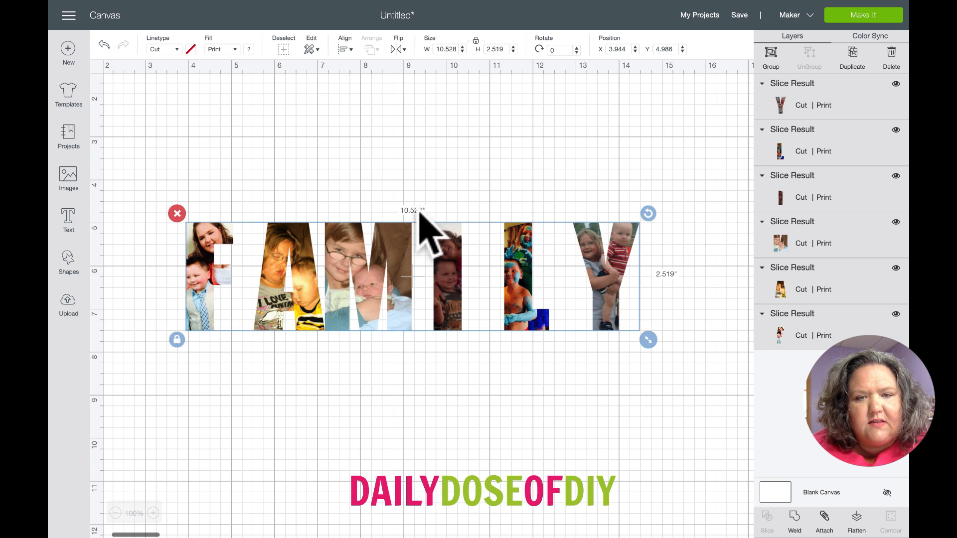
left_click(449, 393)
- Tighten the ends of the word by moving the Y left to about X 12.4 and the F right to about X 4.3
left_click_drag(604, 294, 578, 297)
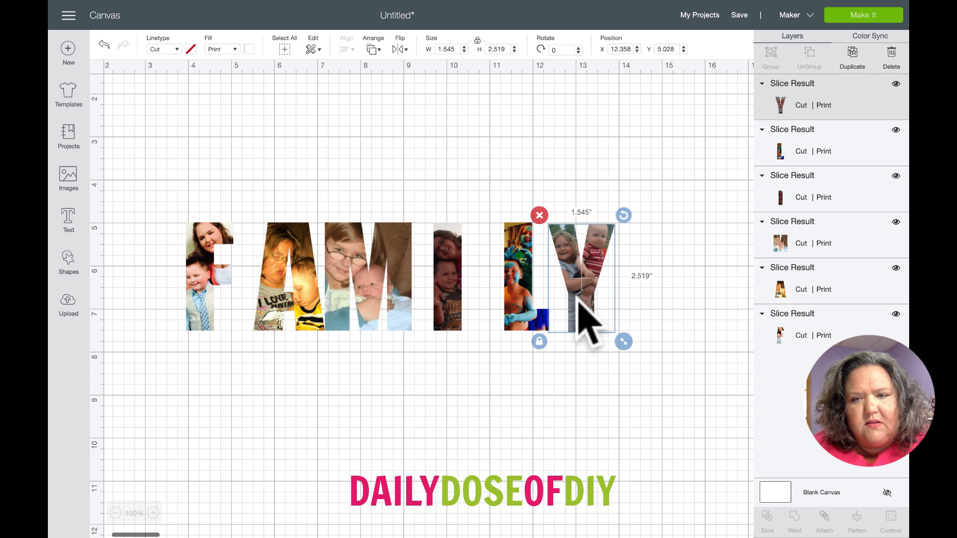
left_click(587, 373)
left_click_drag(651, 379, 179, 195)
left_click(330, 398)
left_click_drag(200, 298, 216, 300)
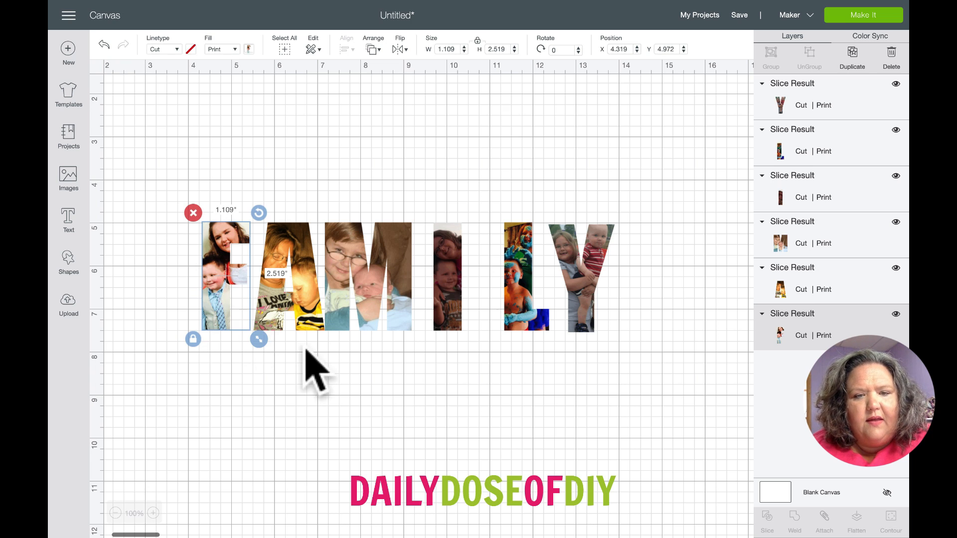
left_click(306, 350)
- Re-center the tightened row of letters vertically and distribute it horizontally between the F and the Y
left_click_drag(687, 410, 172, 165)
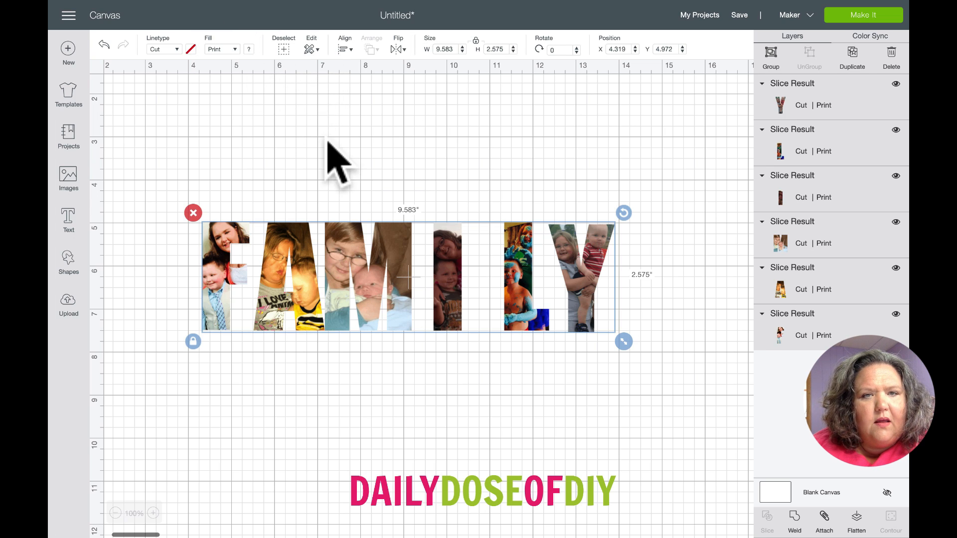
left_click(344, 48)
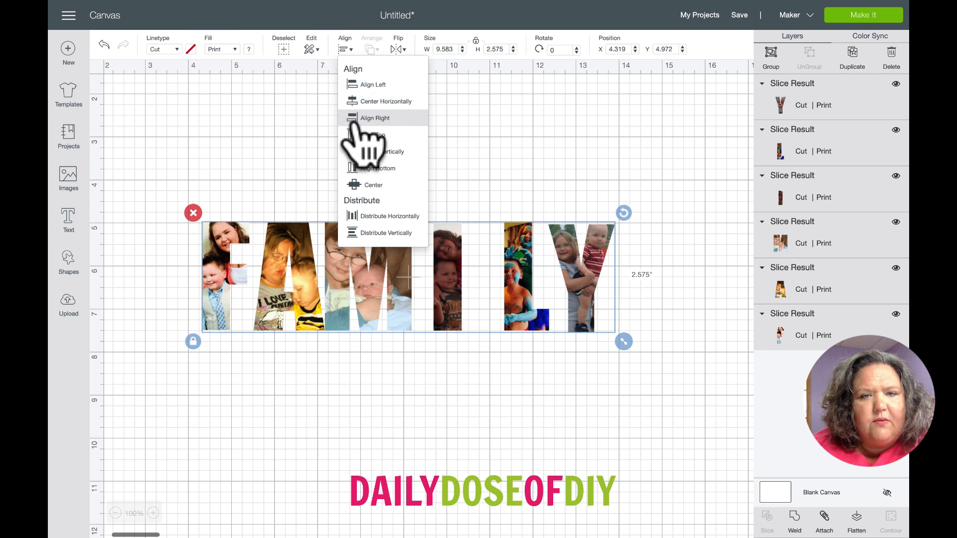
left_click(359, 152)
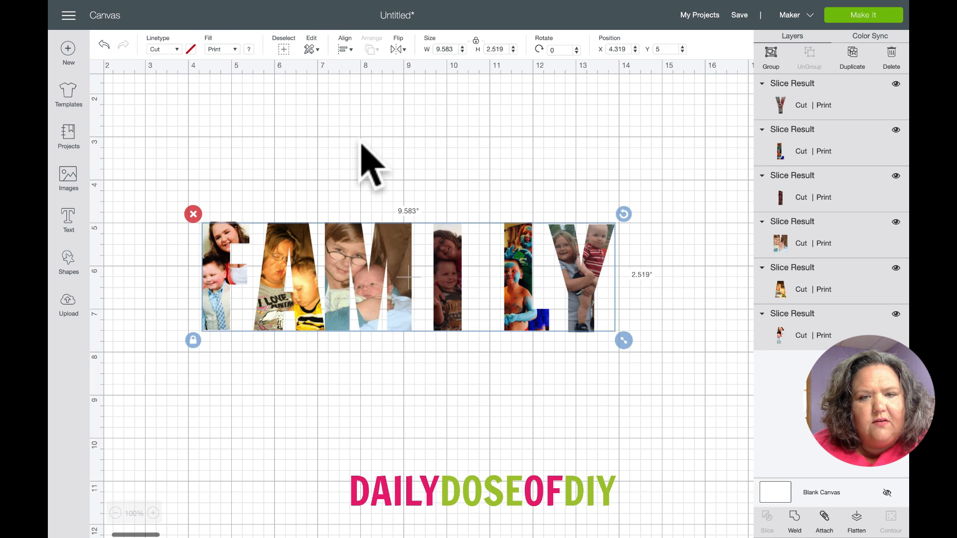
left_click(343, 47)
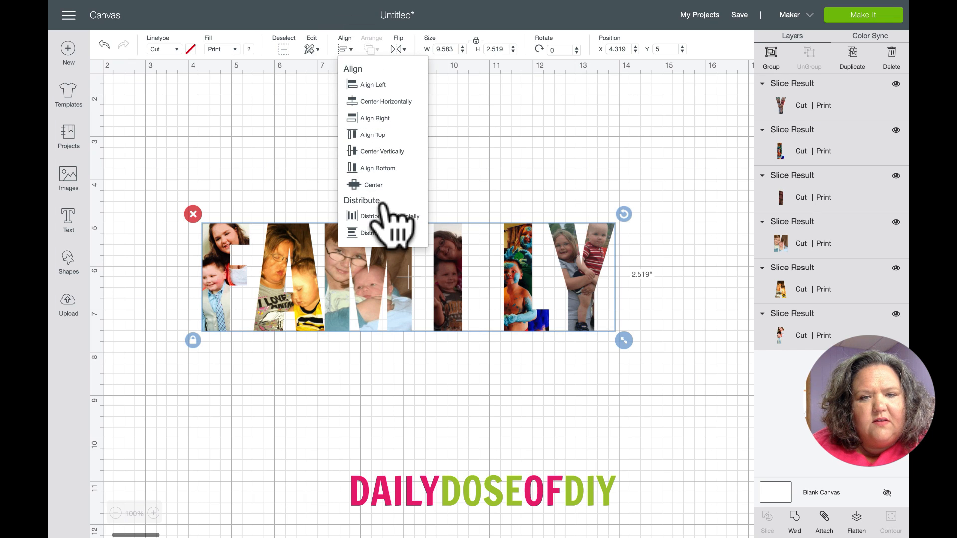
left_click(389, 220)
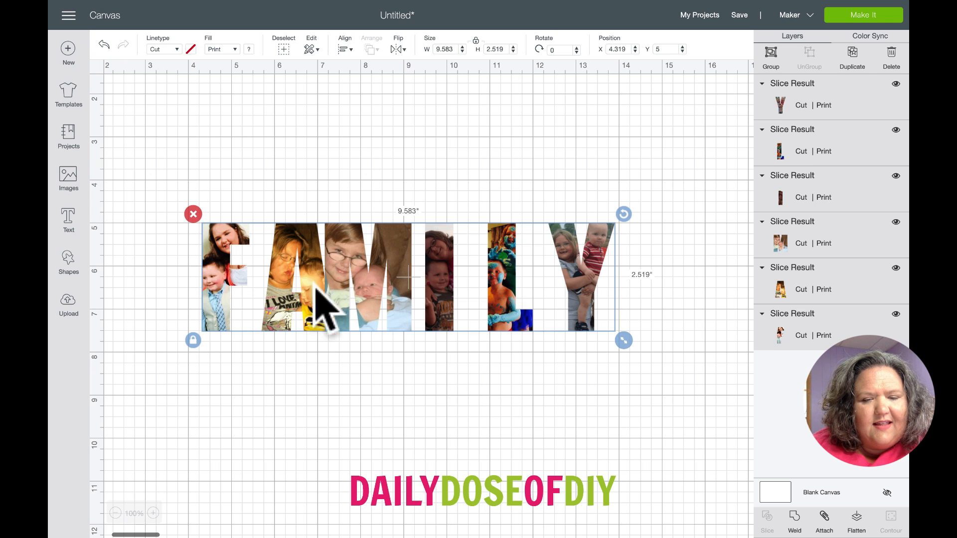
left_click(411, 425)
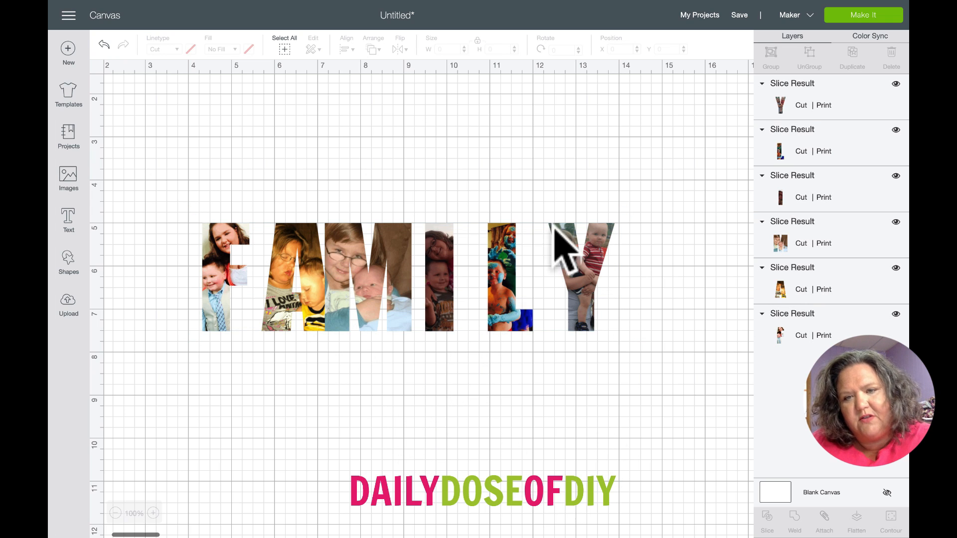
- Nudge the L right to X 11.152 and move the I right to X 9.8
left_click(497, 295)
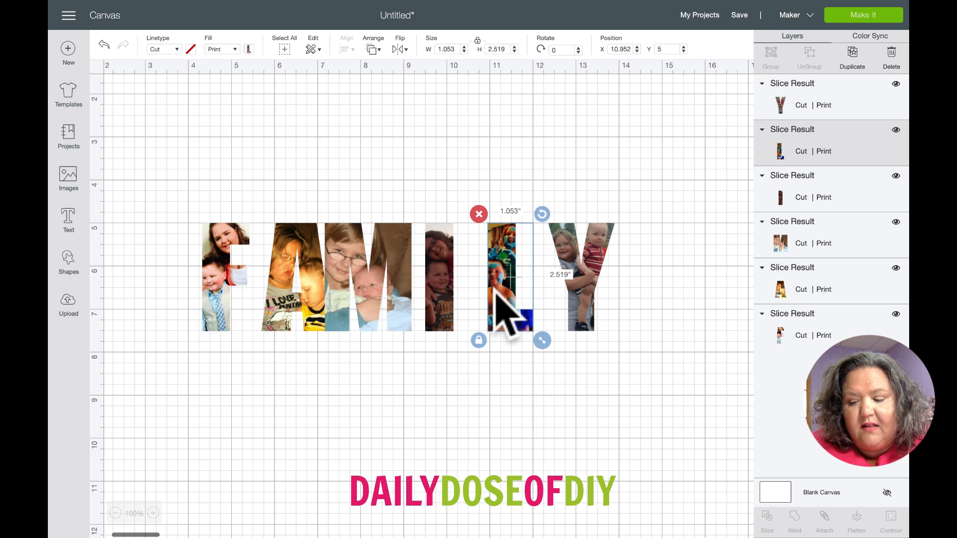
key("Right")
key("Right")
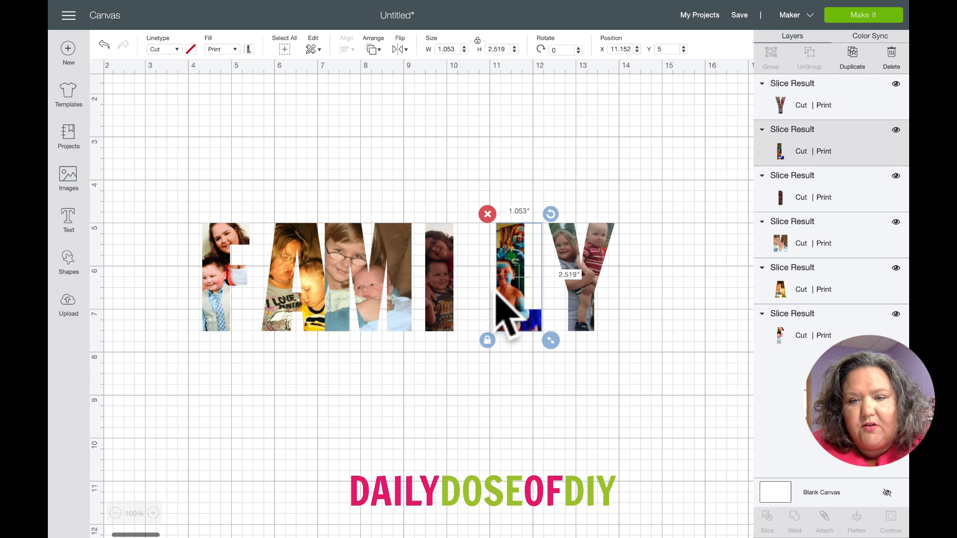
left_click_drag(427, 279, 439, 279)
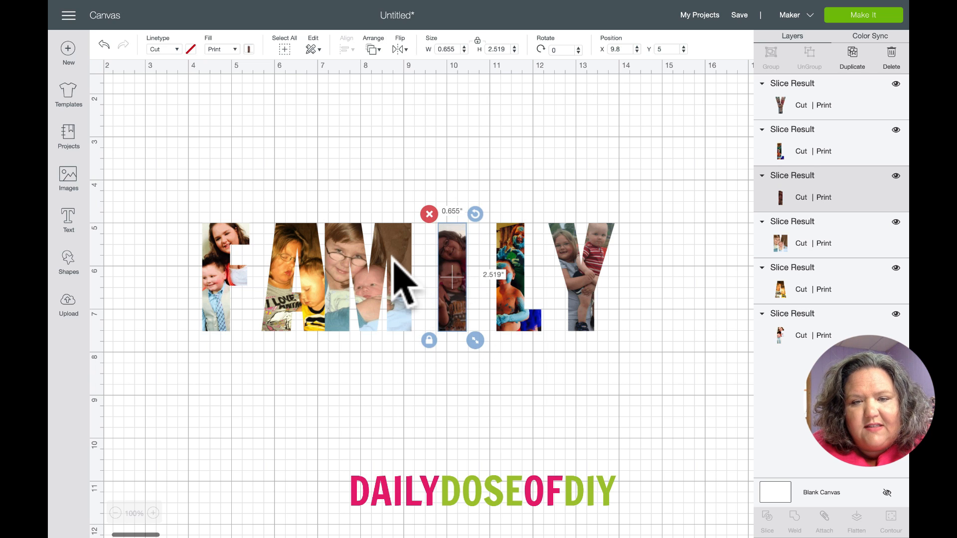
- Move the M right to about X 7.4 and nudge the A slightly left to open the gap between them
left_click_drag(391, 255, 399, 258)
left_click(272, 256)
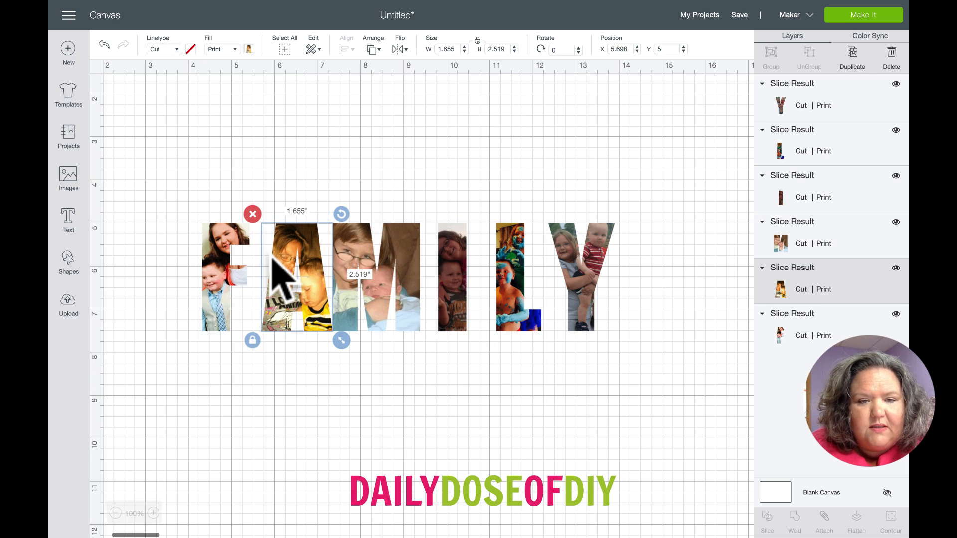
key("Left")
key("Left")
left_click(406, 415)
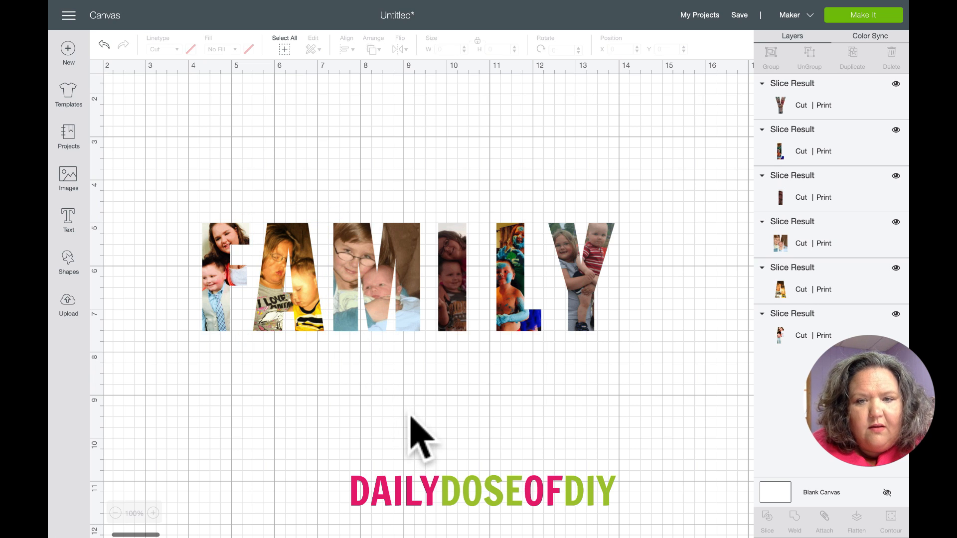
- Even out the middle gaps by nudging the I right to about X 10 and the M right to about X 7.5
left_click(458, 296)
key("Right")
key("Right")
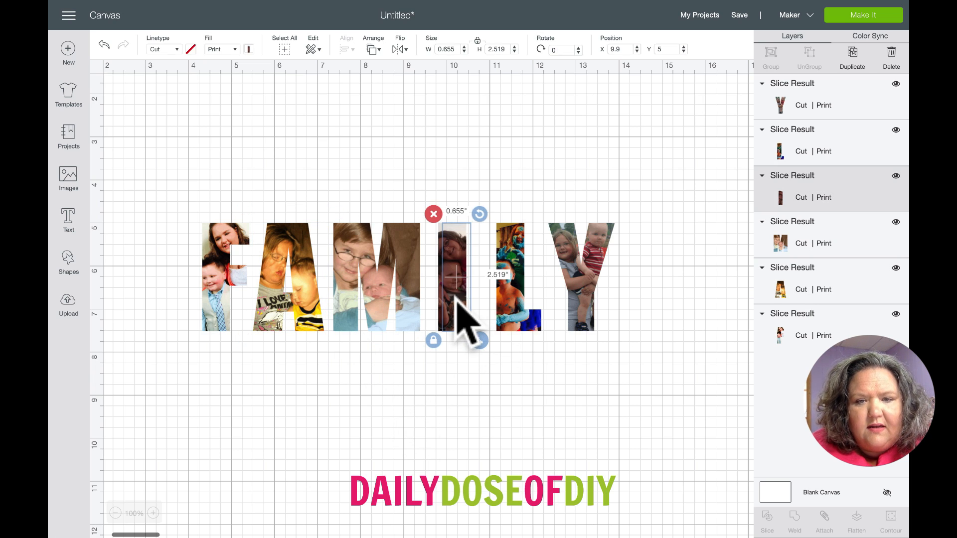
left_click(397, 293)
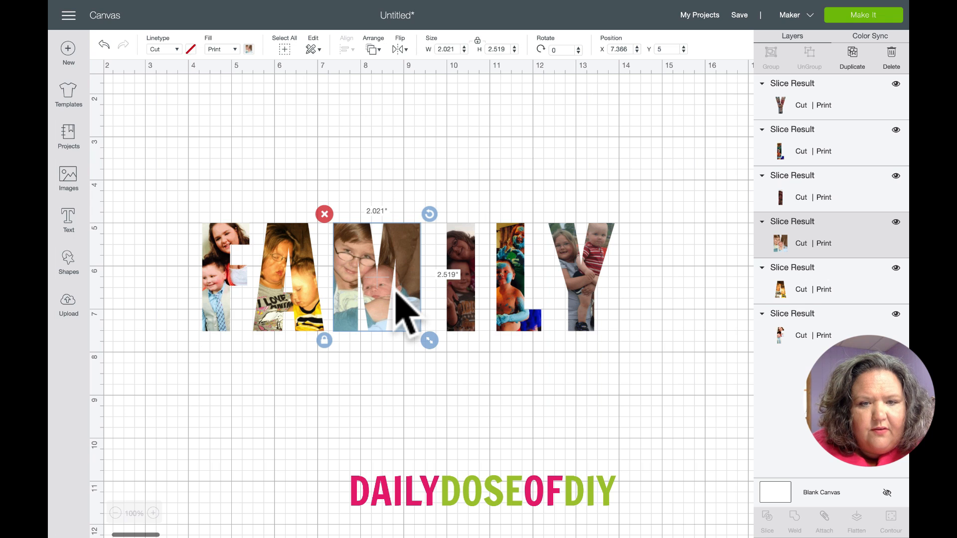
key("Right")
key("Right")
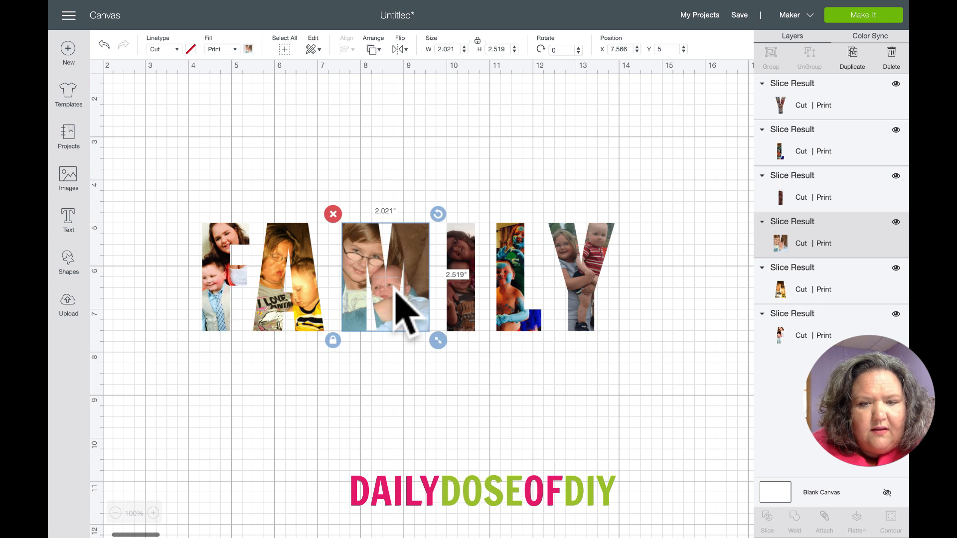
left_click(416, 382)
left_click(359, 315)
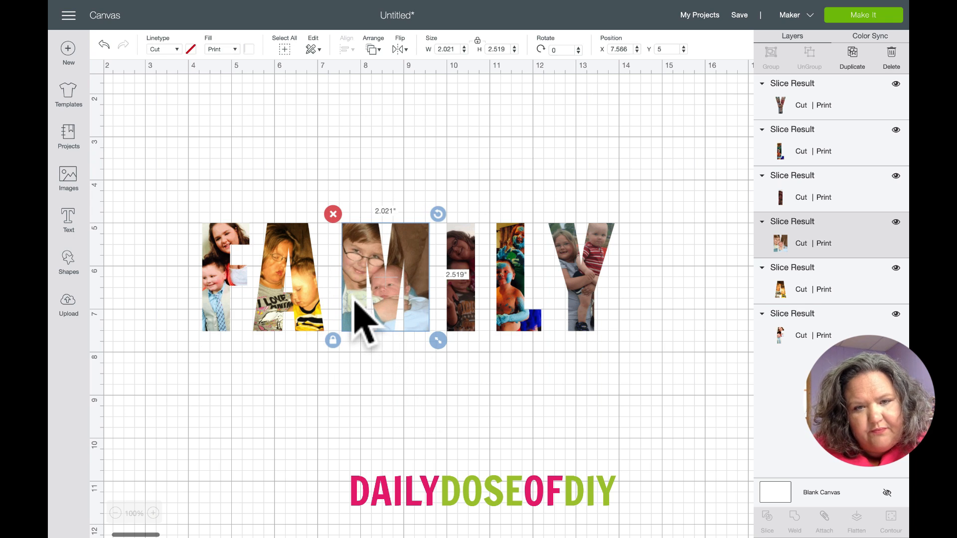
key("Left")
left_click(381, 357)
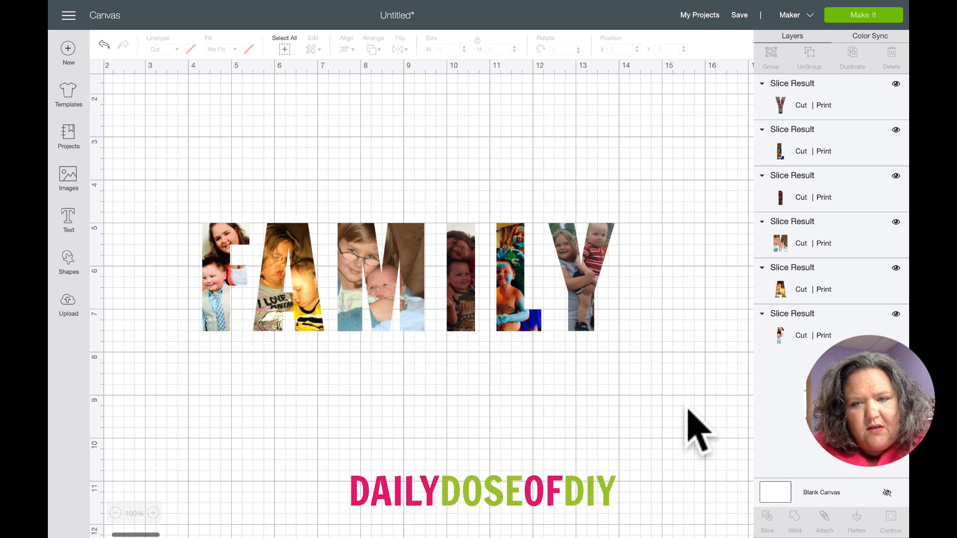
- Flatten all six letters into a single Print Then Cut image and view the layer's warning details
left_click_drag(686, 408, 161, 186)
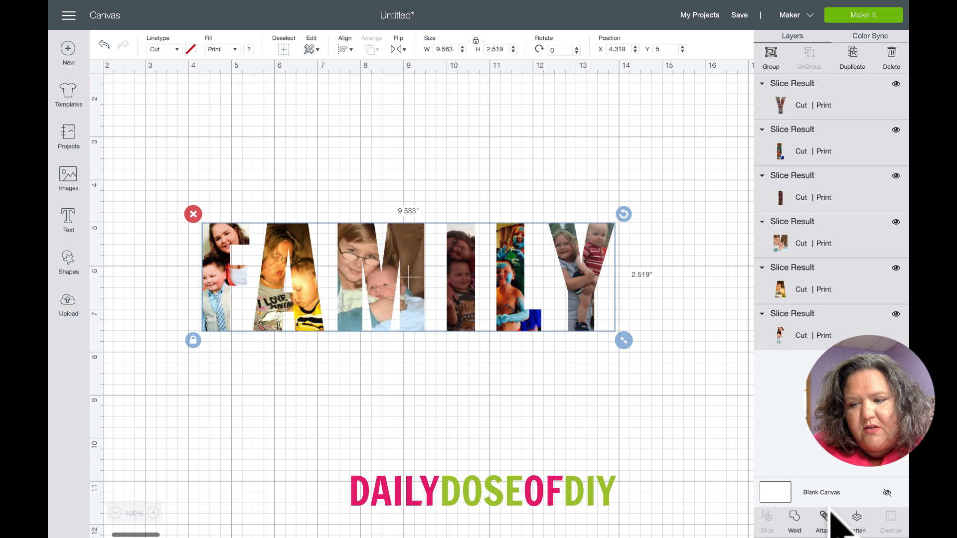
left_click(855, 520)
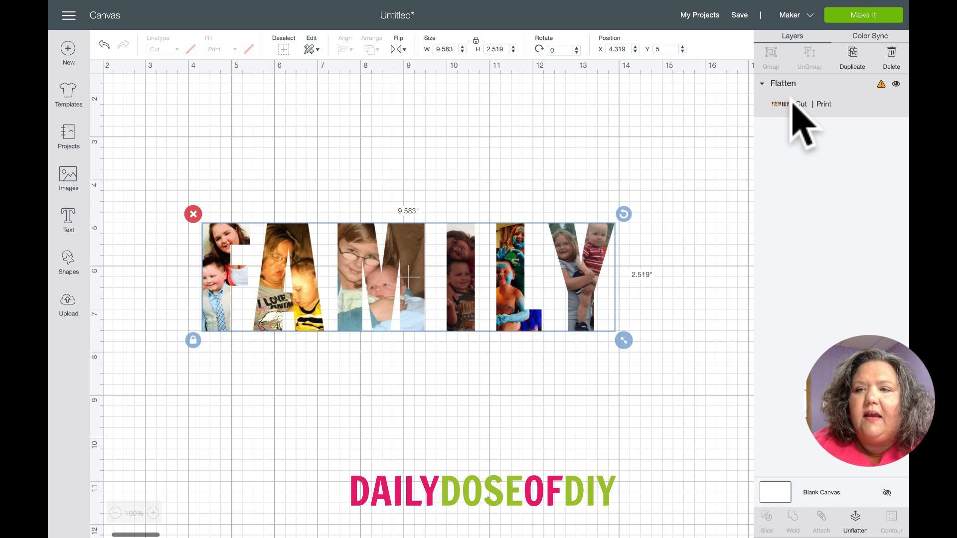
left_click(880, 86)
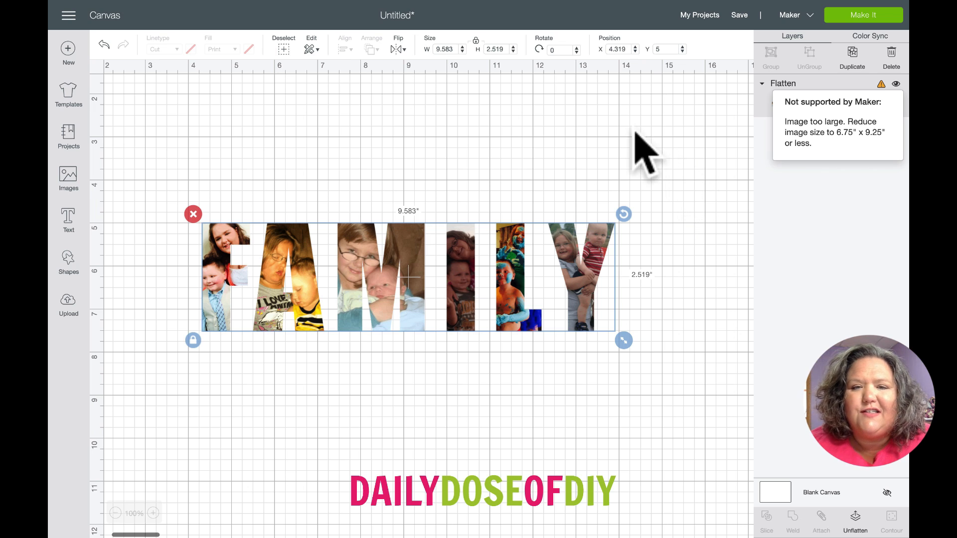
- Set the flattened FAMILY image's width to 9.25 inches with proportions locked
left_click(463, 256)
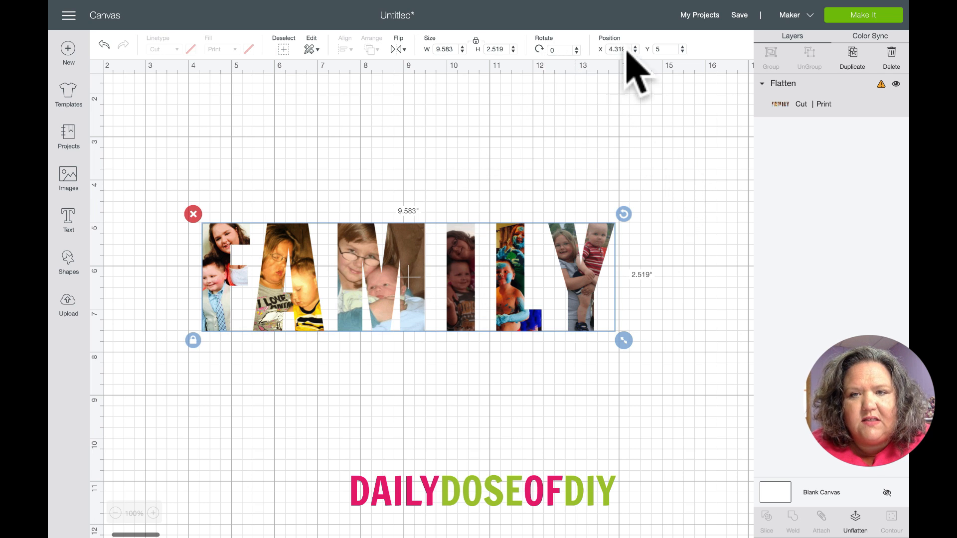
left_click_drag(453, 49, 433, 49)
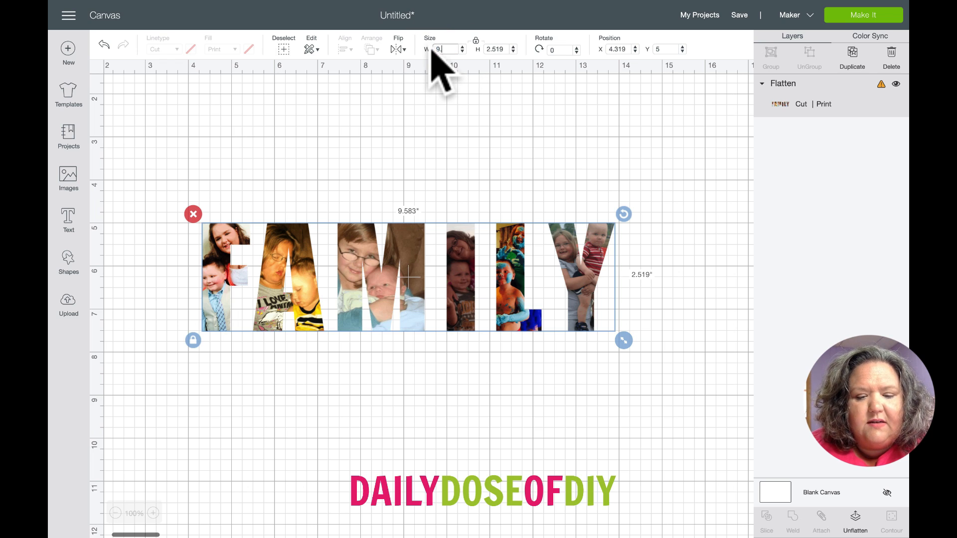
key("Return")
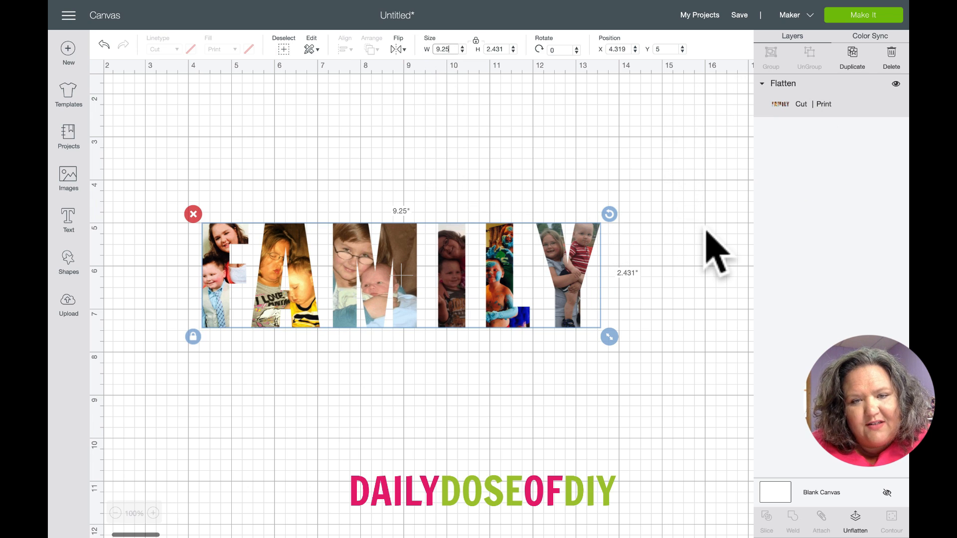
- Proceed through the mat preview and send the design to the Brother DCP-165C with Add Bleed and Use System Dialog on
left_click(884, 15)
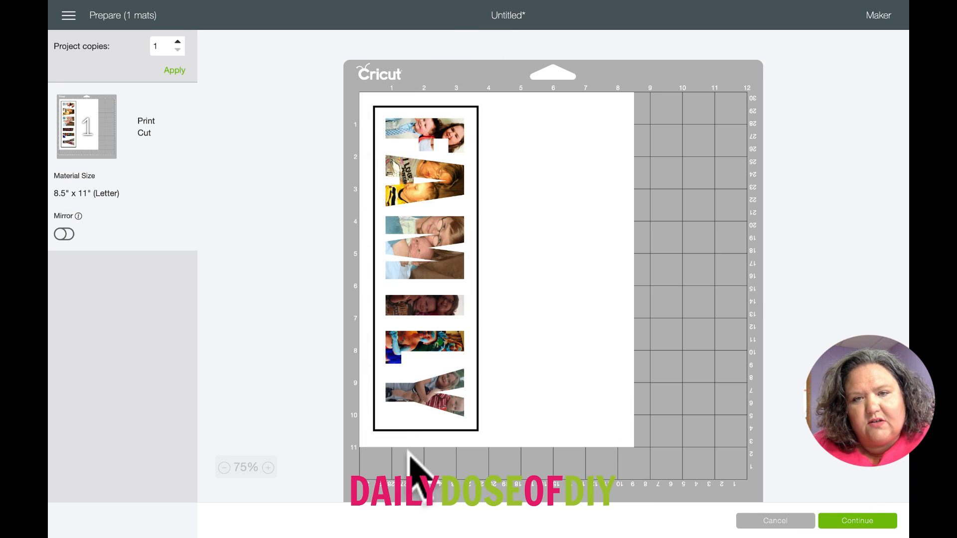
left_click(842, 521)
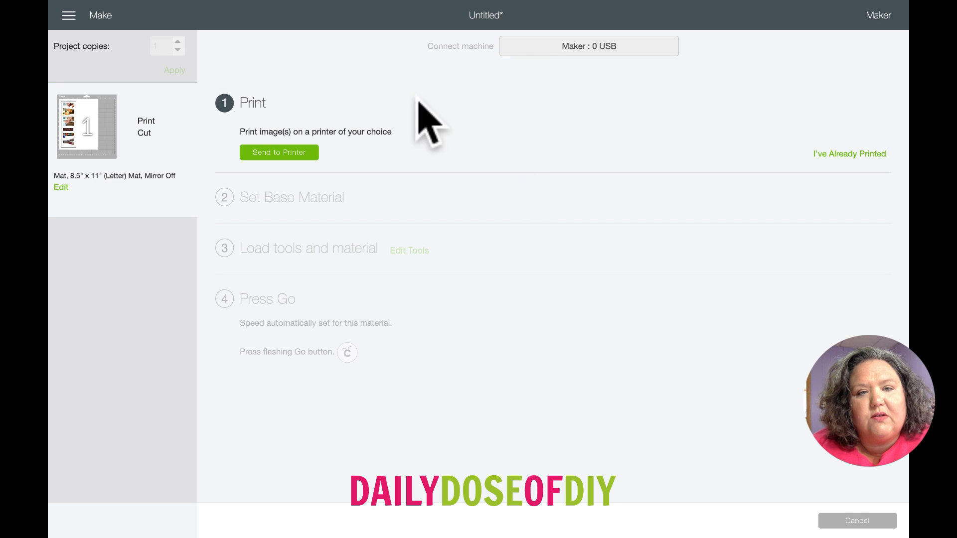
left_click(299, 153)
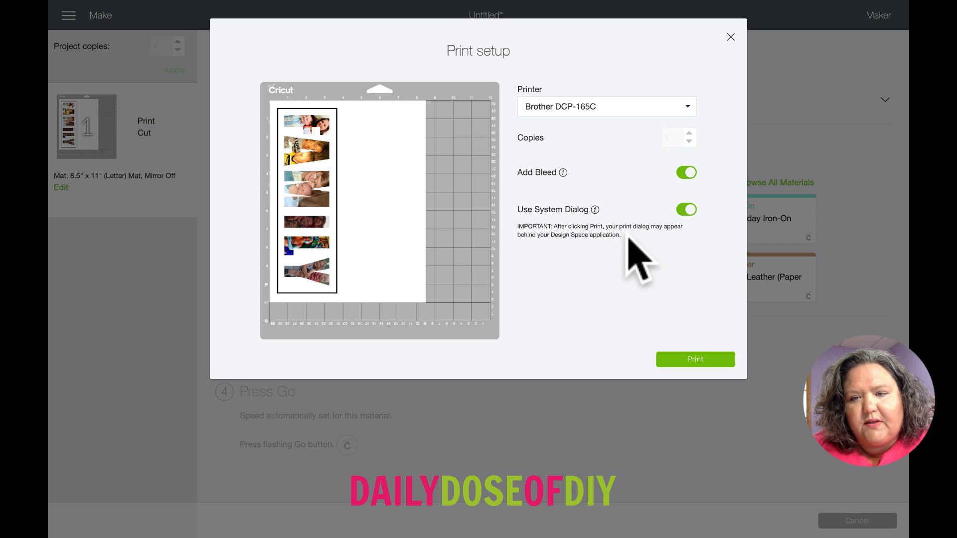
left_click(600, 246)
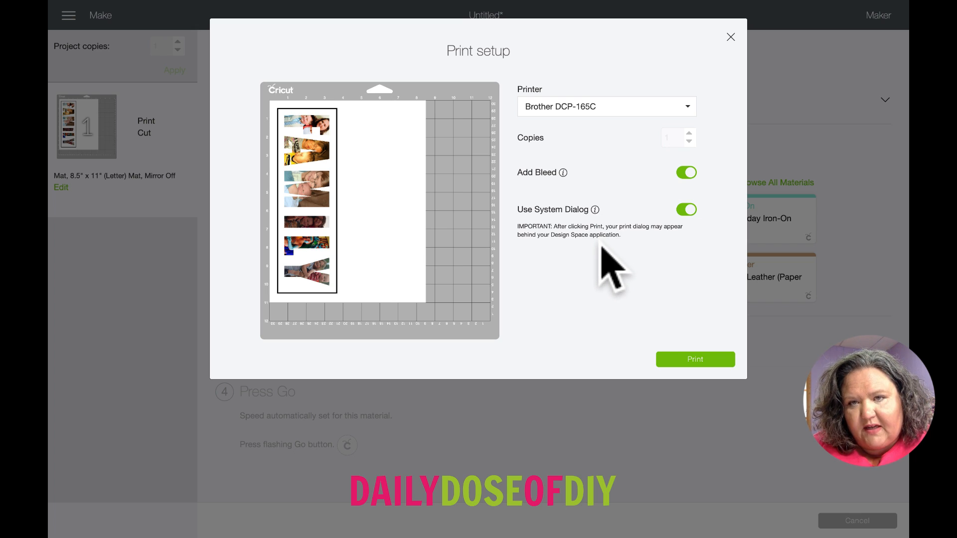
left_click(679, 359)
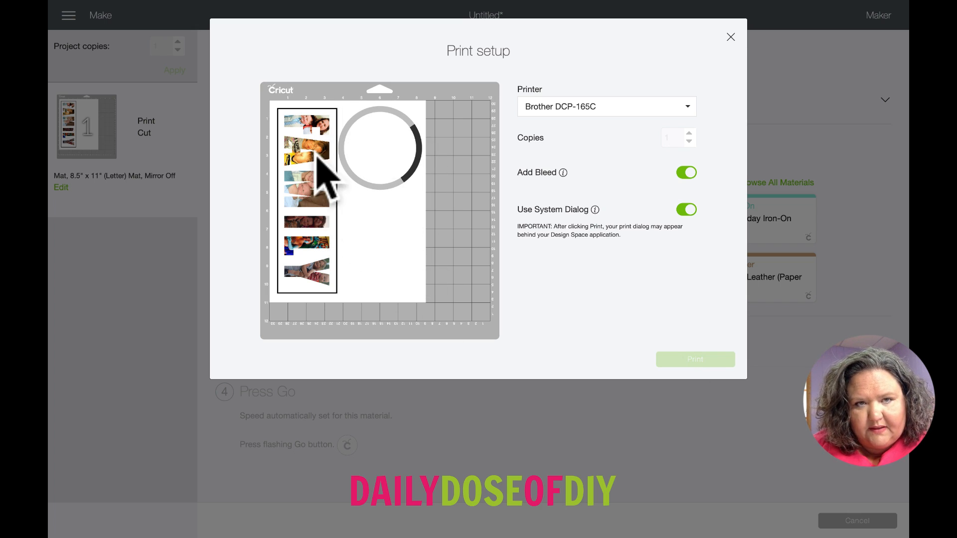
- Take the design window out of full screen and minimize it to uncover the system print dialog
mouse_move(195, 1)
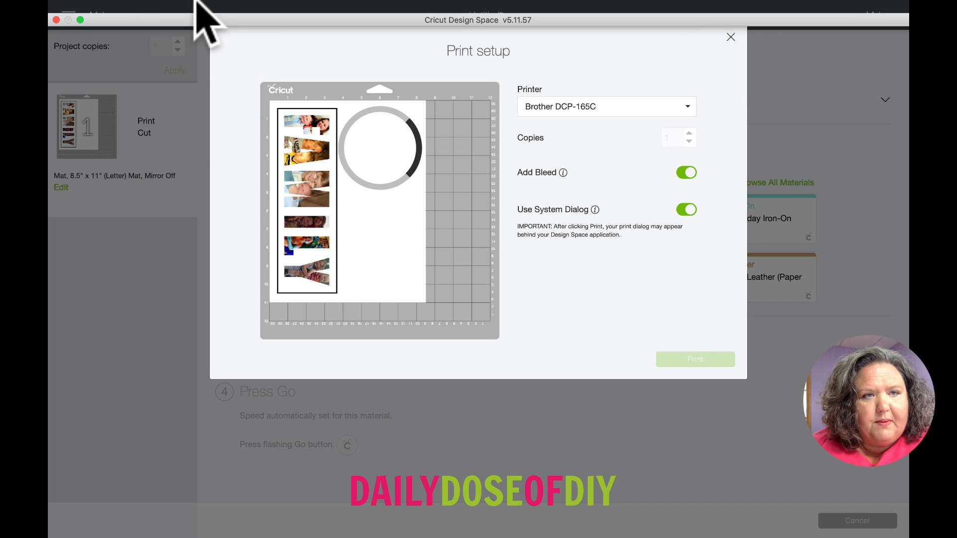
left_click(82, 20)
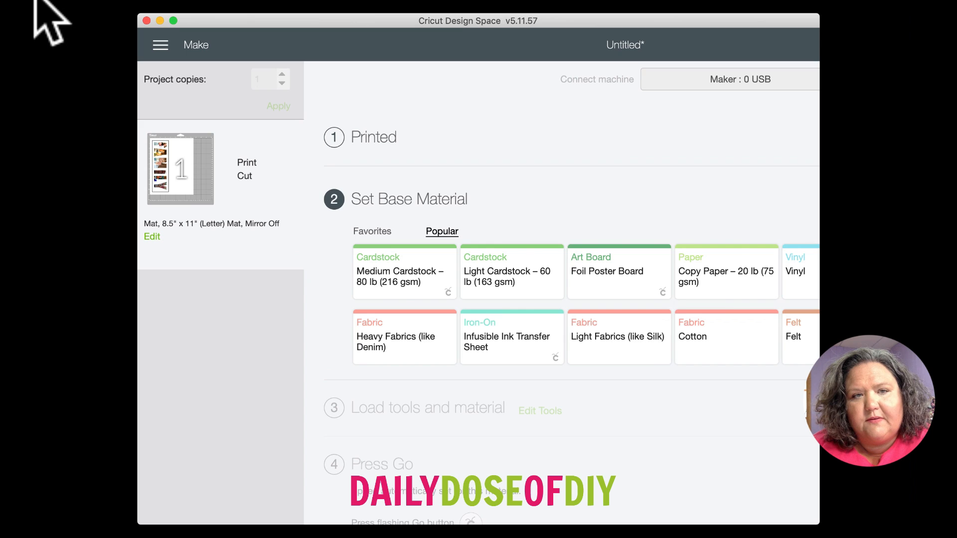
left_click(154, 18)
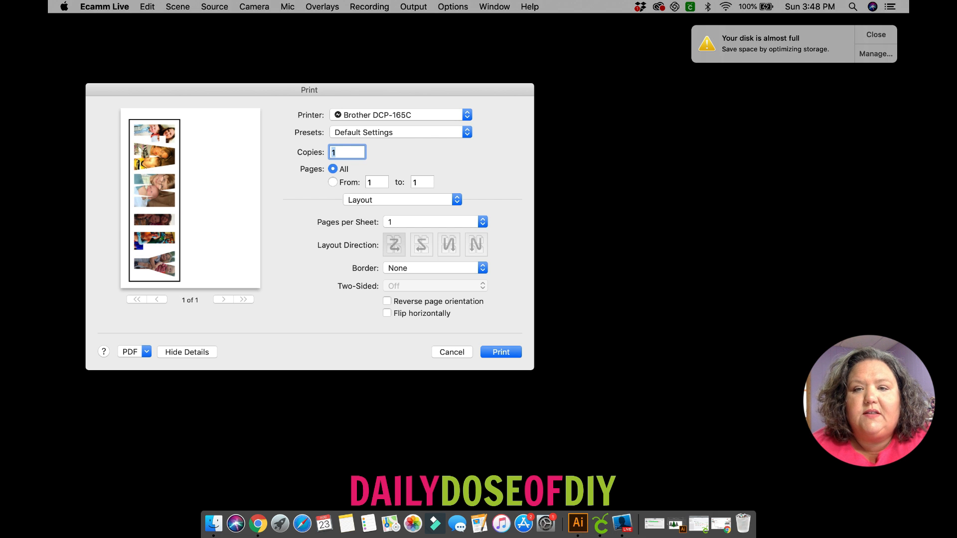
left_click(261, 66)
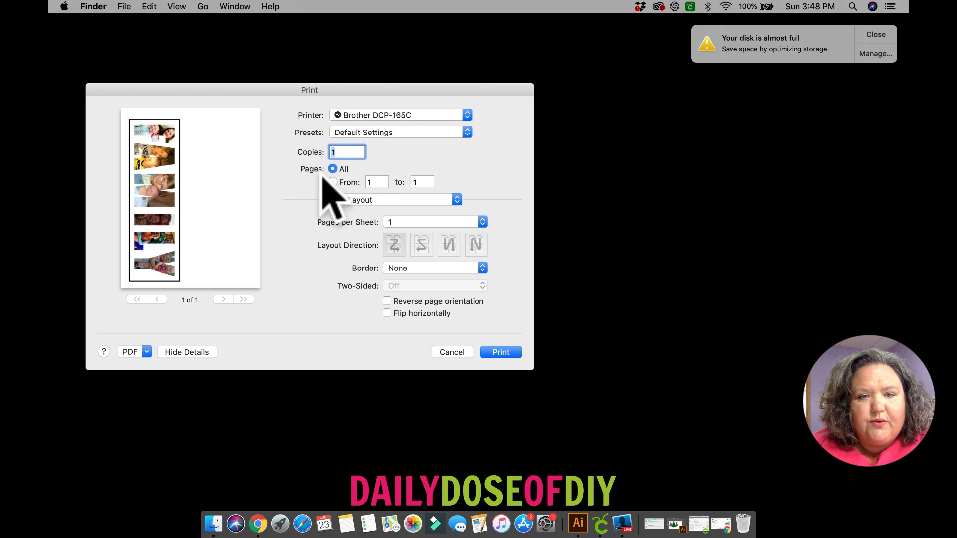
- Set the media type to Brother BP61 Photo Paper in the print settings and print the page
left_click(456, 200)
left_click(458, 199)
left_click(457, 201)
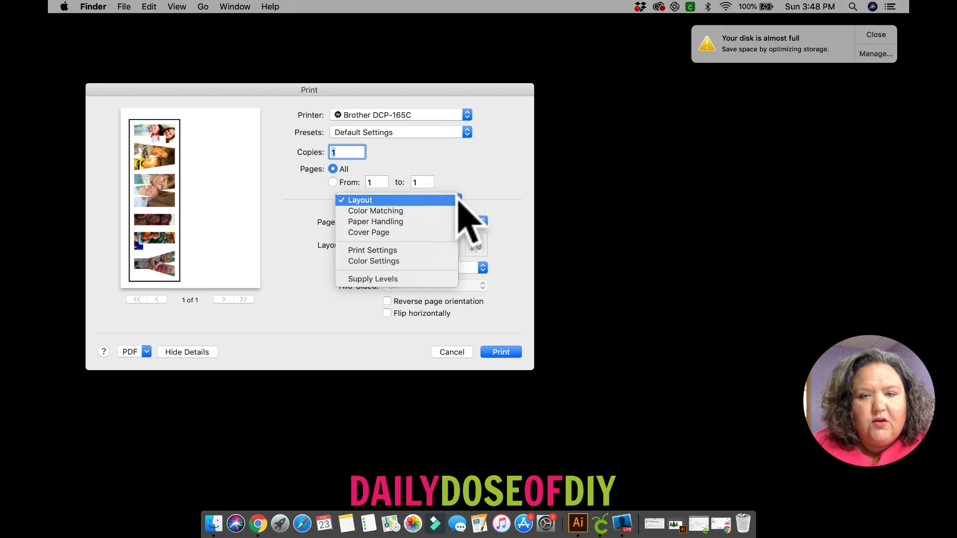
left_click(382, 250)
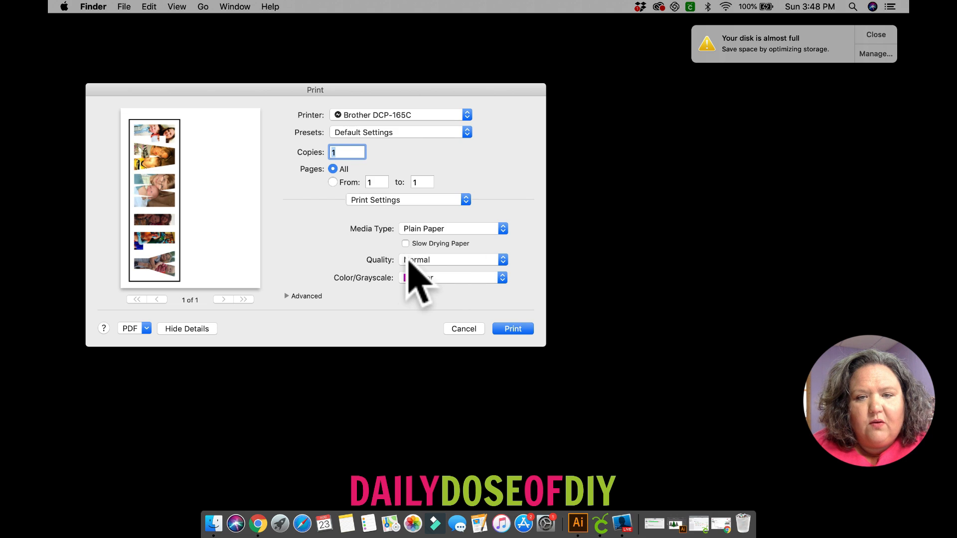
left_click(502, 229)
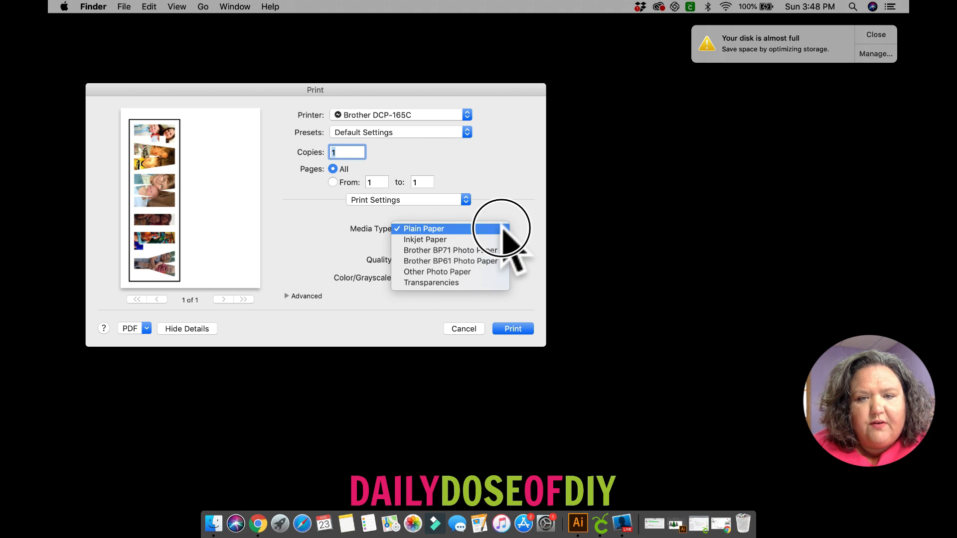
left_click(498, 260)
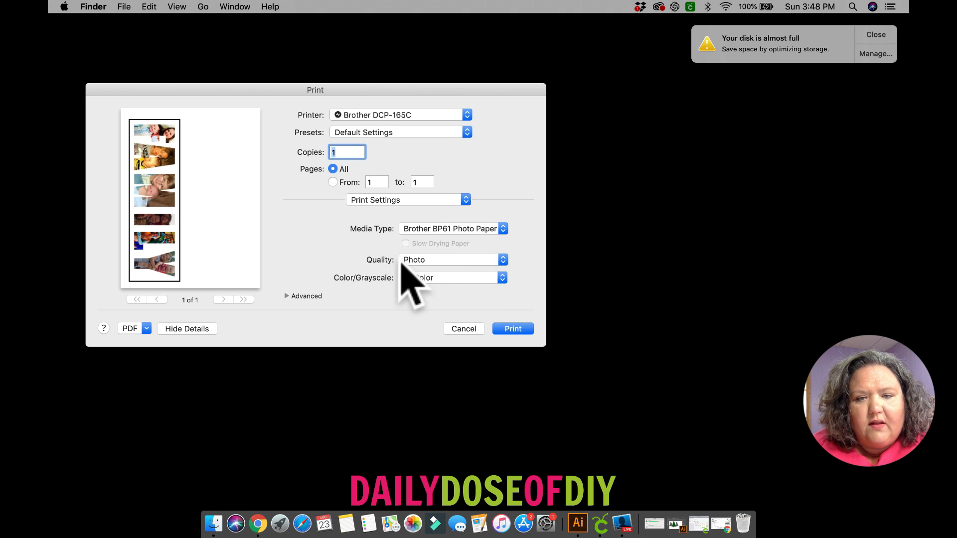
left_click(516, 329)
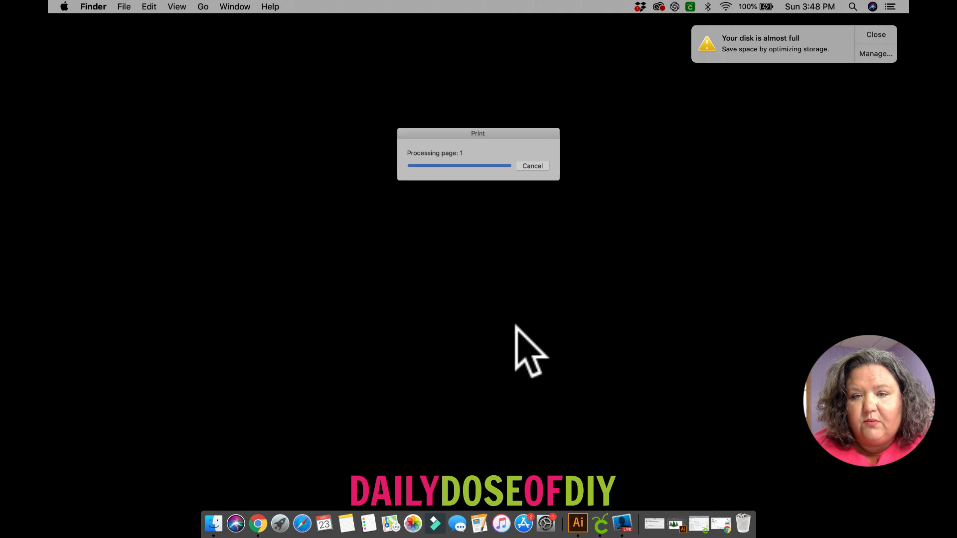